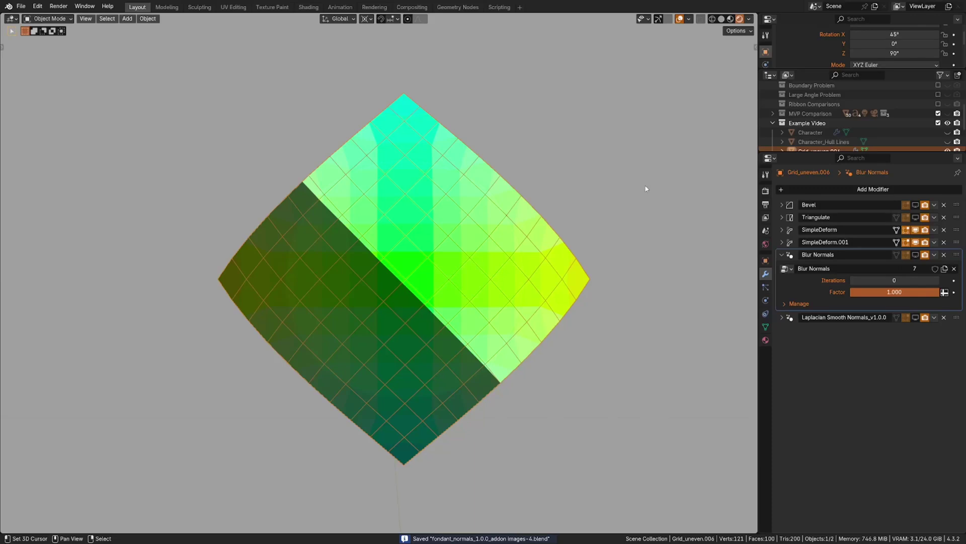
- Switch the viewport display of SimpleDeform and SimpleDeform.001 off and on to compare the grid's shape and shading
middle_drag(663, 173, 557, 176)
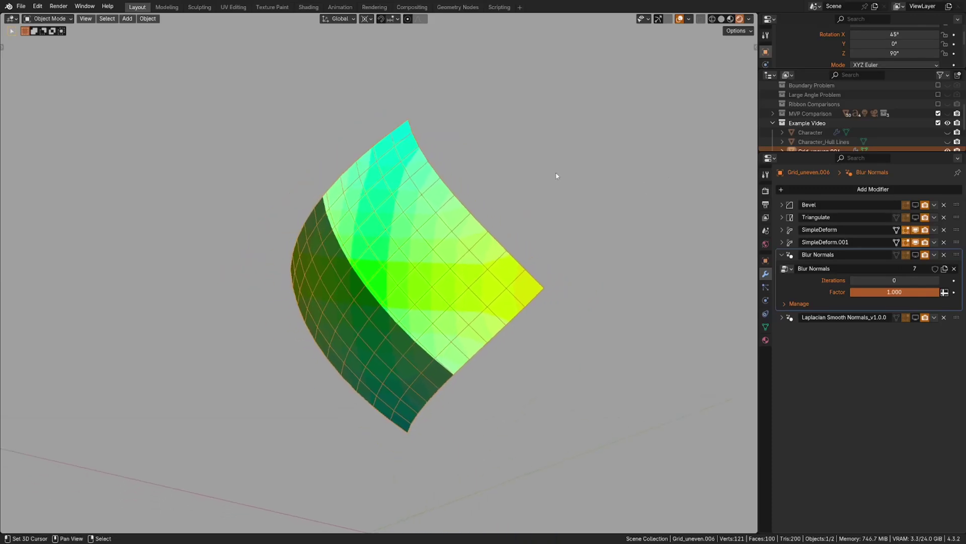
click(916, 242)
click(915, 230)
click(915, 230)
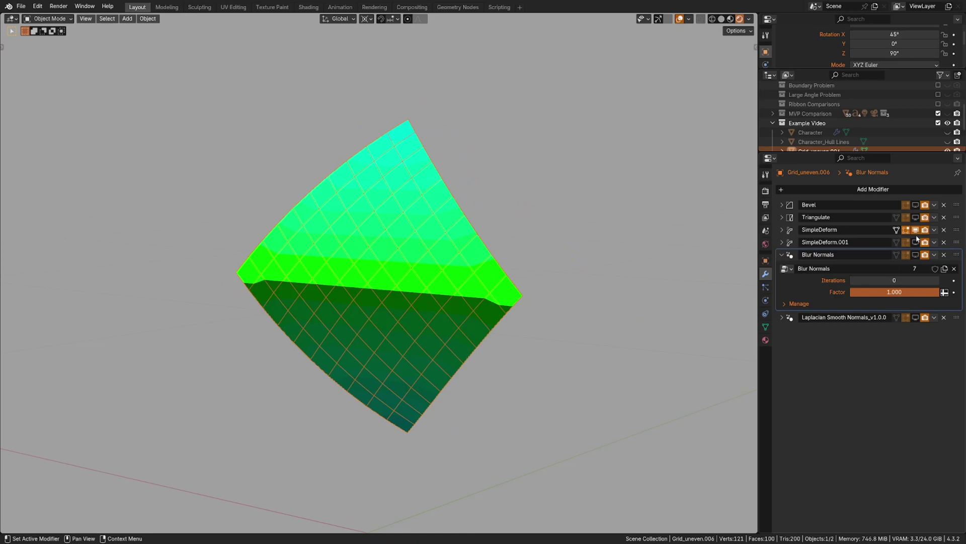
click(917, 243)
middle_drag(624, 181, 649, 179)
mouse_move(413, 228)
middle_down()
mouse_move(443, 224)
mouse_move(416, 231)
middle_up()
middle_drag(487, 256, 511, 245)
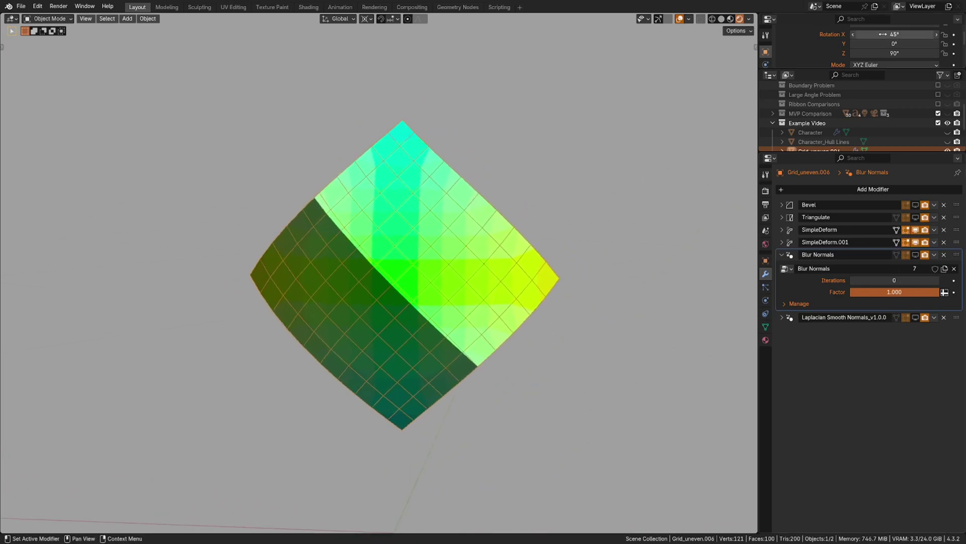
- Set Rotation X to 27.9° to tilt the shadow line across the grid, and save the file
mouse_move(884, 34)
mouse_down()
mouse_move(900, 34)
mouse_move(856, 60)
mouse_move(671, 123)
mouse_move(919, 36)
mouse_move(904, 36)
mouse_up()
scroll(365, 252, up, 1)
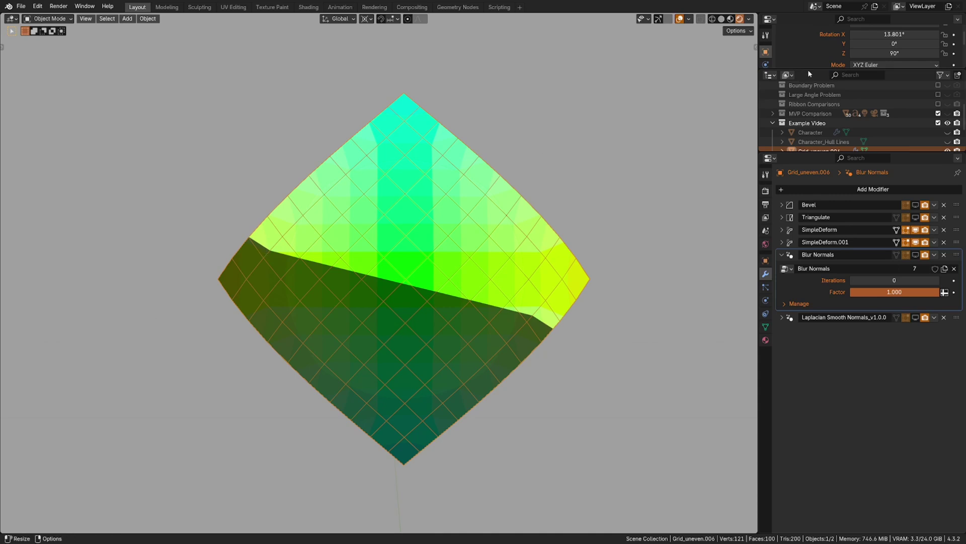
drag(904, 35, 912, 35)
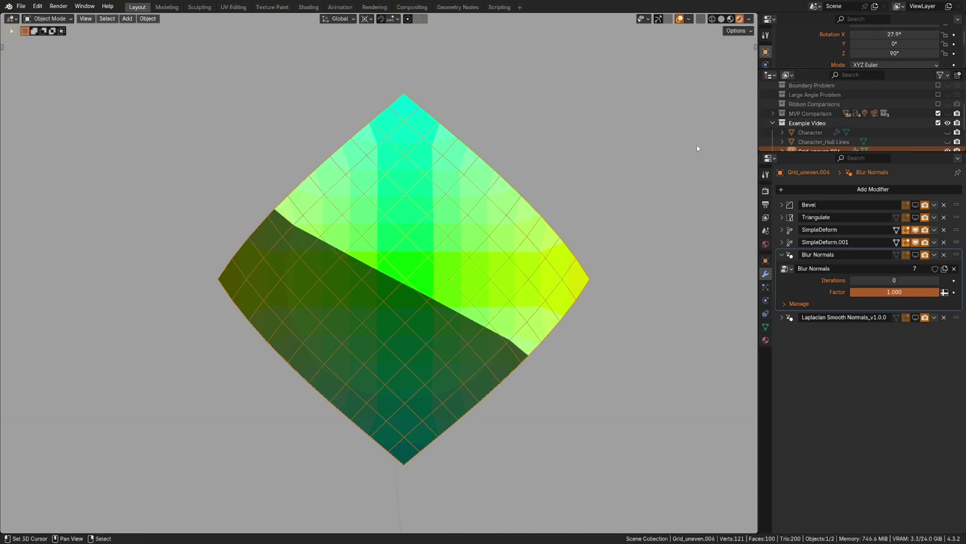
key(ctrl+s)
- Set the value of the grid's Key 1 shape key to 1.000 to make its topology uneven
click(765, 326)
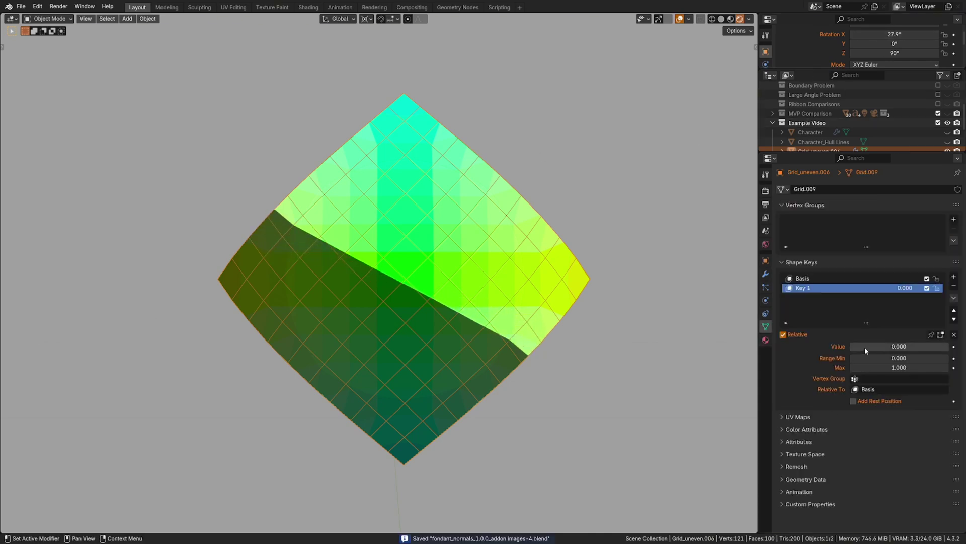
drag(864, 346, 948, 346)
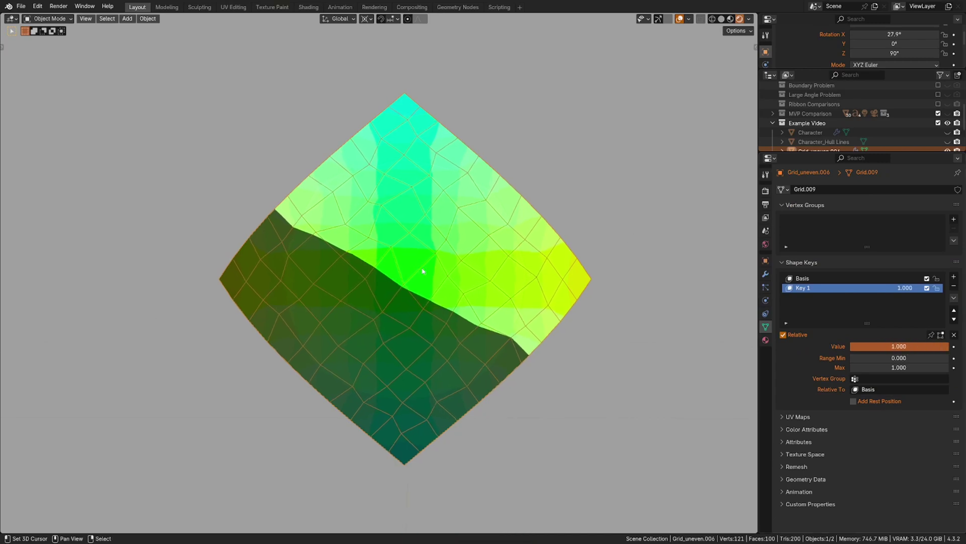
scroll(248, 194, up, 2)
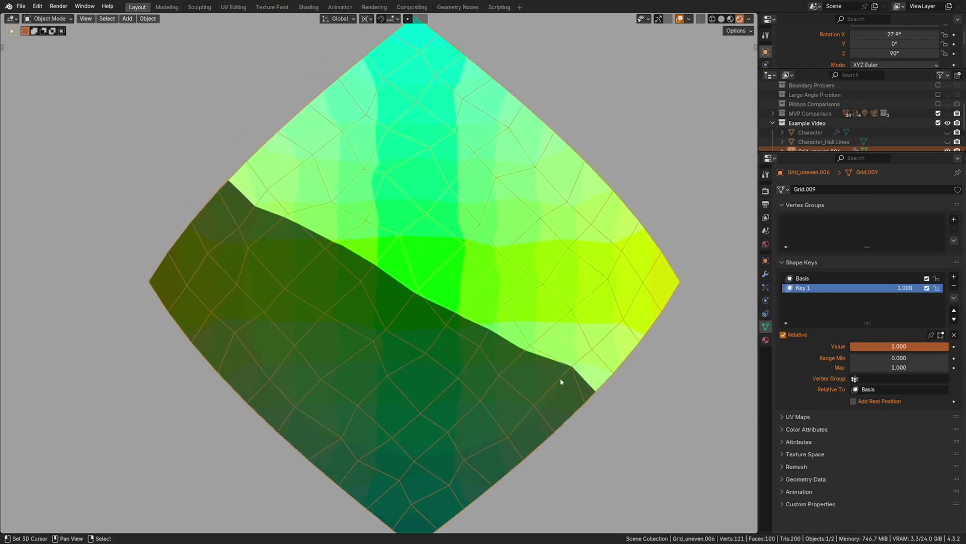
shift+middle_drag(561, 379, 566, 351)
drag(931, 350, 955, 347)
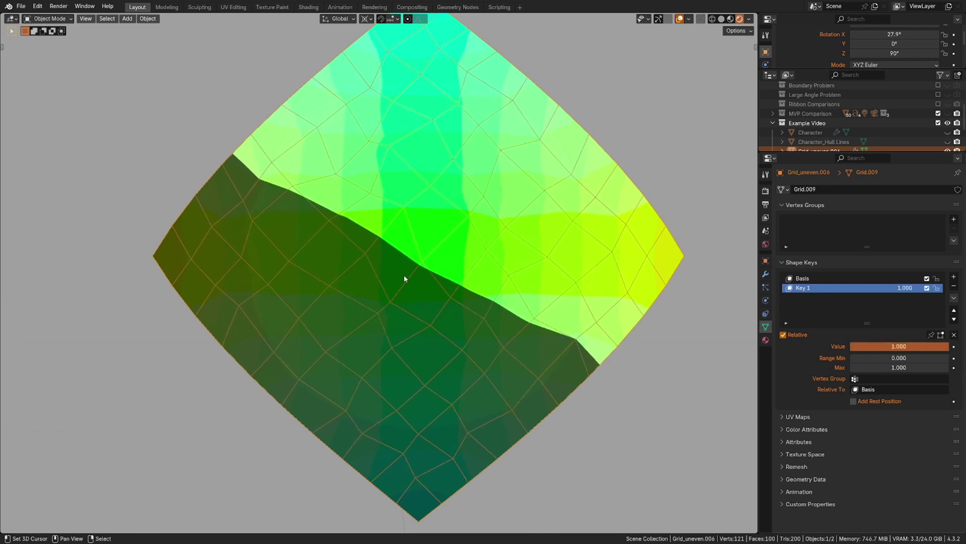
- Inspect the uneven grid from several angles, switching both SimpleDeform modifiers off and on in the viewport
scroll(394, 276, down, 3)
scroll(617, 164, up, 1)
mouse_move(649, 180)
middle_down()
mouse_move(616, 163)
mouse_move(650, 184)
middle_up()
click(765, 275)
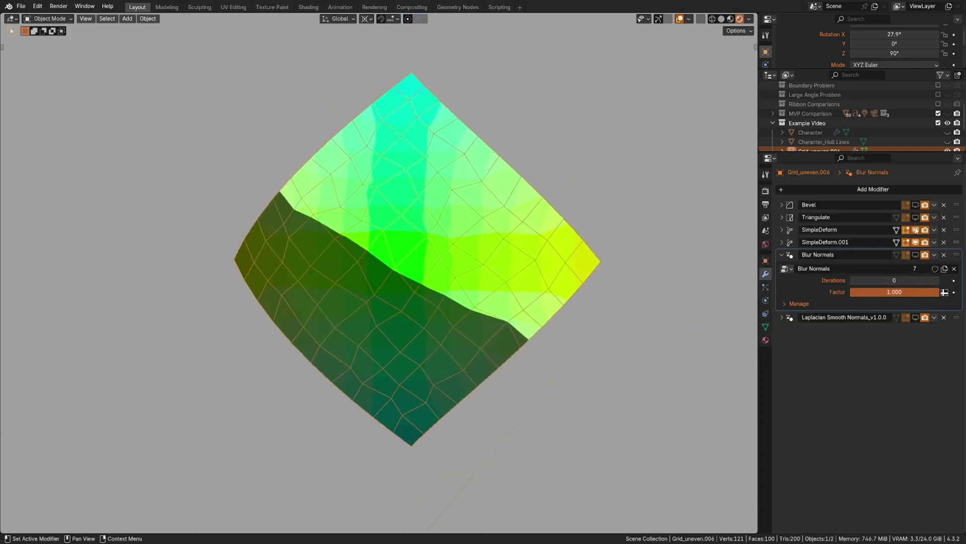
drag(916, 229, 917, 246)
click(917, 244)
click(916, 230)
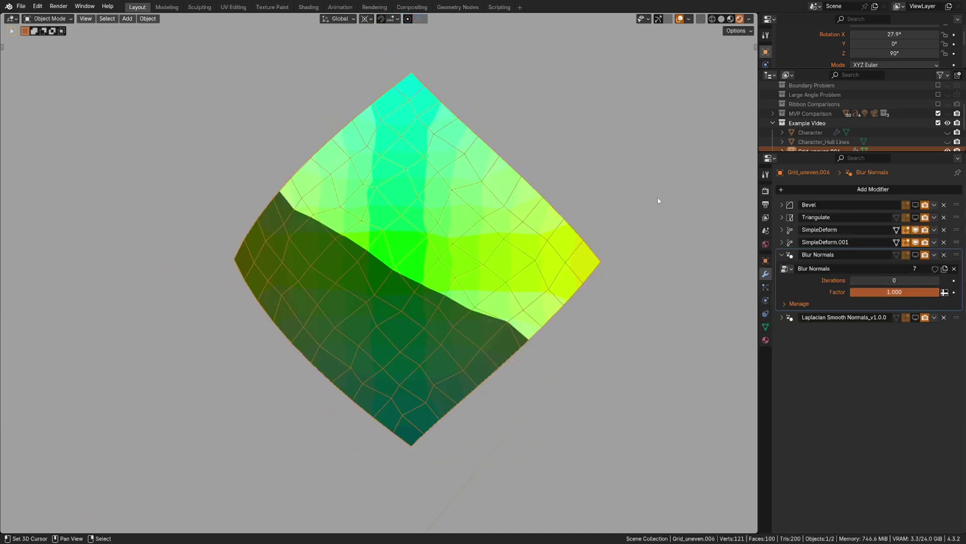
mouse_move(657, 196)
middle_down()
mouse_move(502, 199)
mouse_move(509, 186)
mouse_move(523, 189)
mouse_move(444, 187)
mouse_move(478, 192)
mouse_move(351, 200)
middle_up()
shift+middle_drag(529, 155, 542, 161)
shift+middle_drag(298, 292, 313, 307)
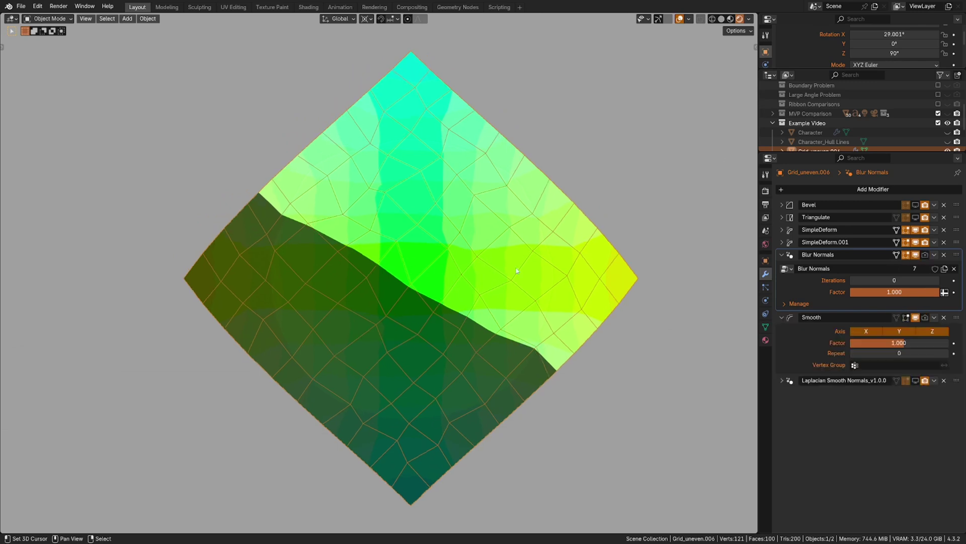
- Raise the Blur Normals modifier's iterations one by one, and set them to 21
shift+middle_drag(637, 227, 647, 222)
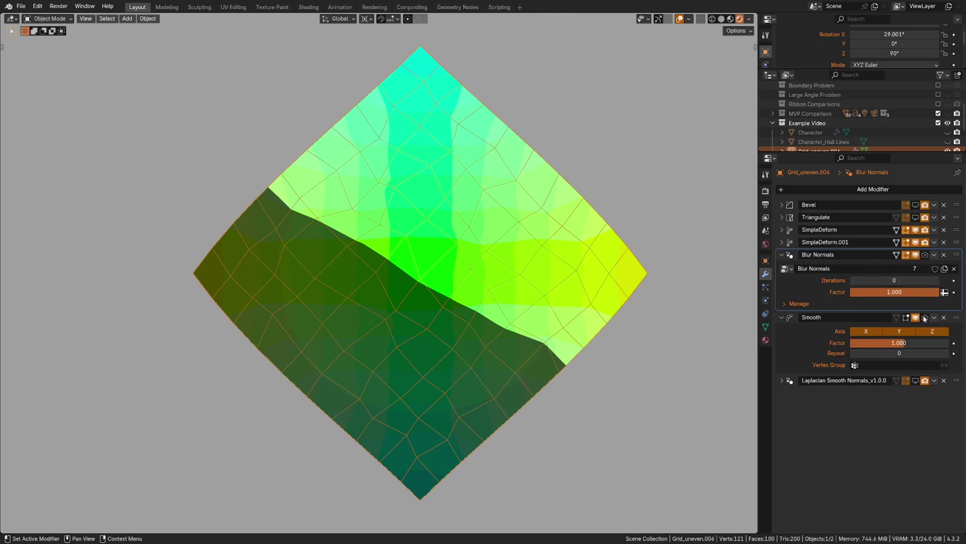
click(935, 280)
click(934, 280)
click(934, 280)
click(934, 280)
click(934, 280)
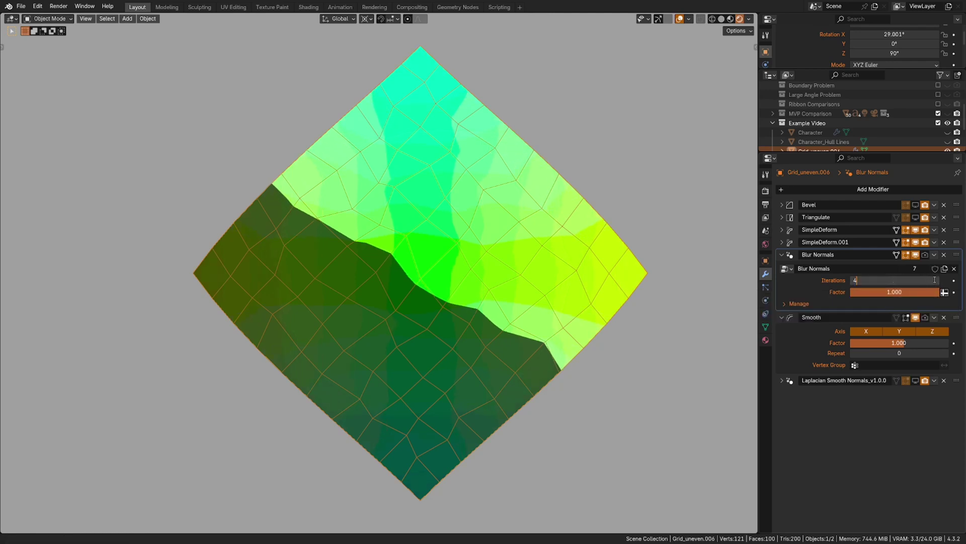
text(21)
key(Return)
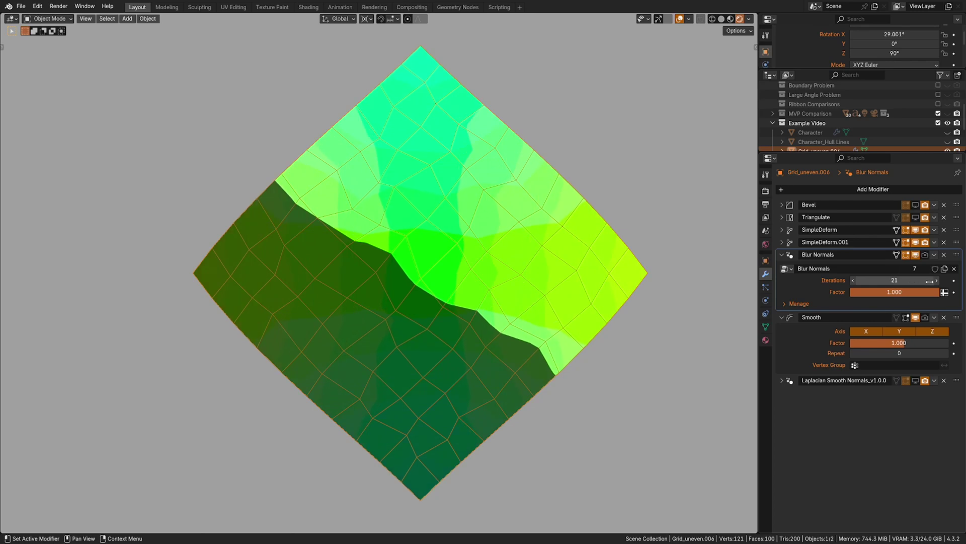
- Try 100 and 300 iterations on the Blur Normals modifier, and settle on 148
drag(929, 281, 965, 281)
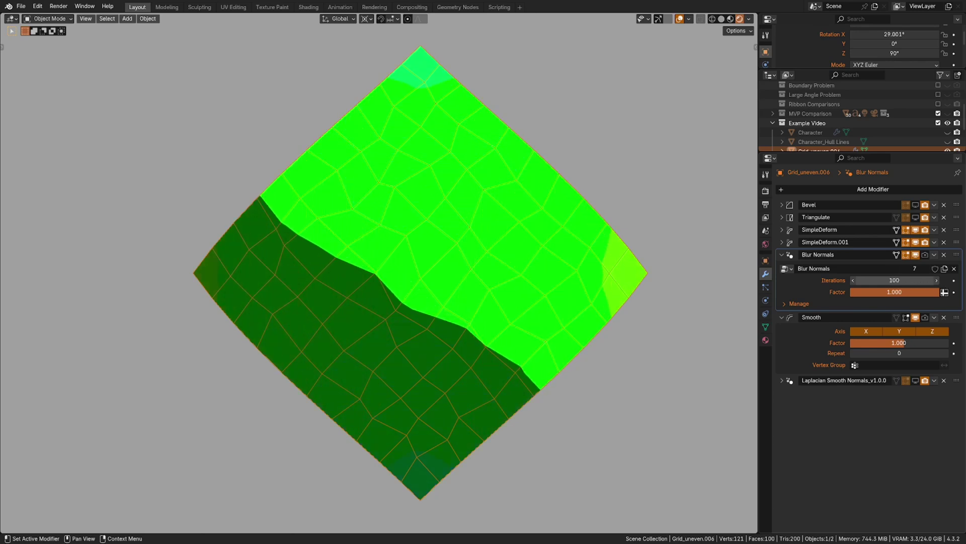
click(909, 281)
text(3)
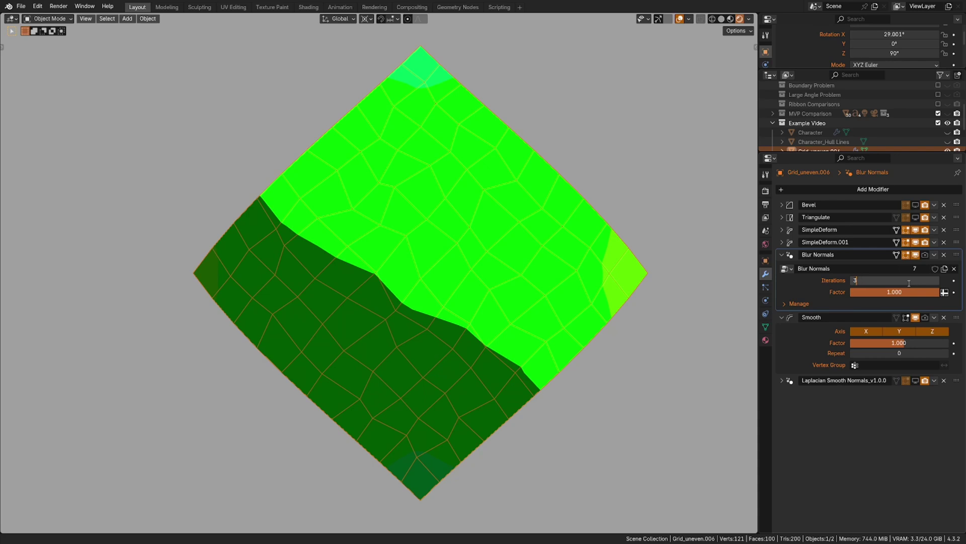
text(00)
key(Return)
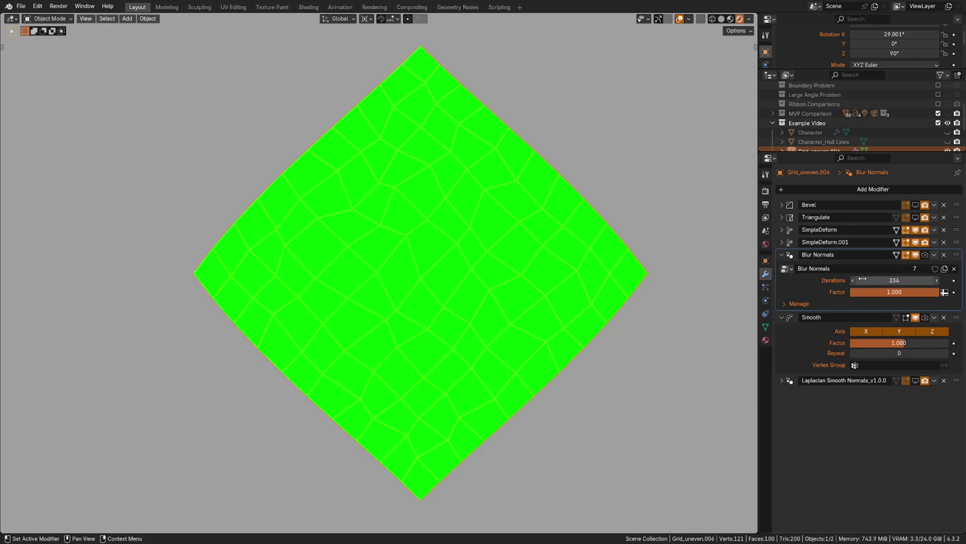
drag(862, 279, 820, 280)
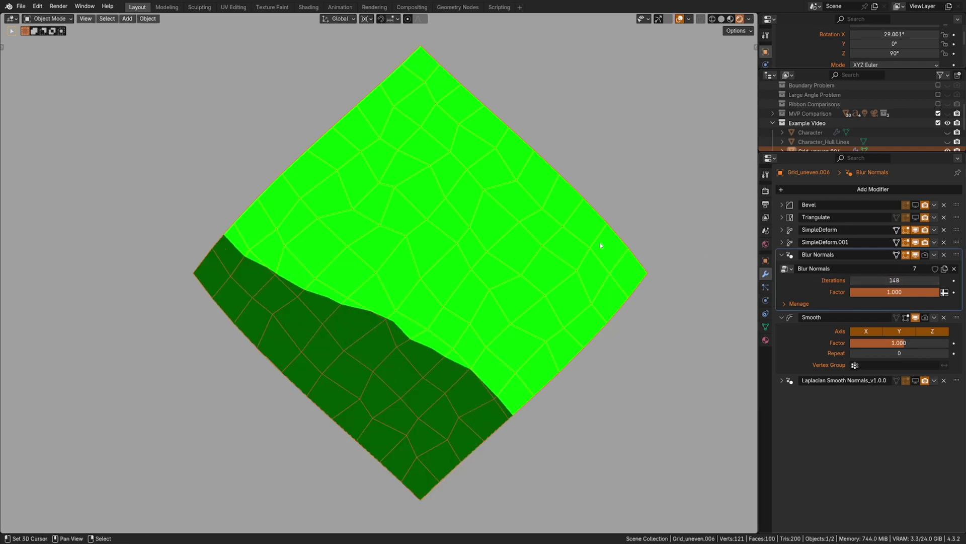
- Duplicate the grid about 2.62 along X and apply the copy's visual geometry to its mesh
key(KP_Decimal)
key(shift+d)
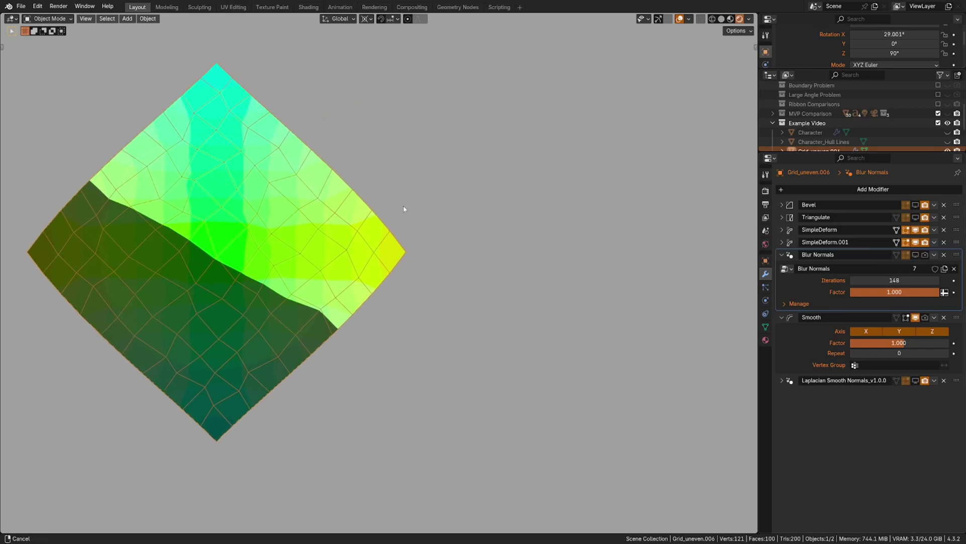
key(x)
click(693, 207)
key(ctrl+a)
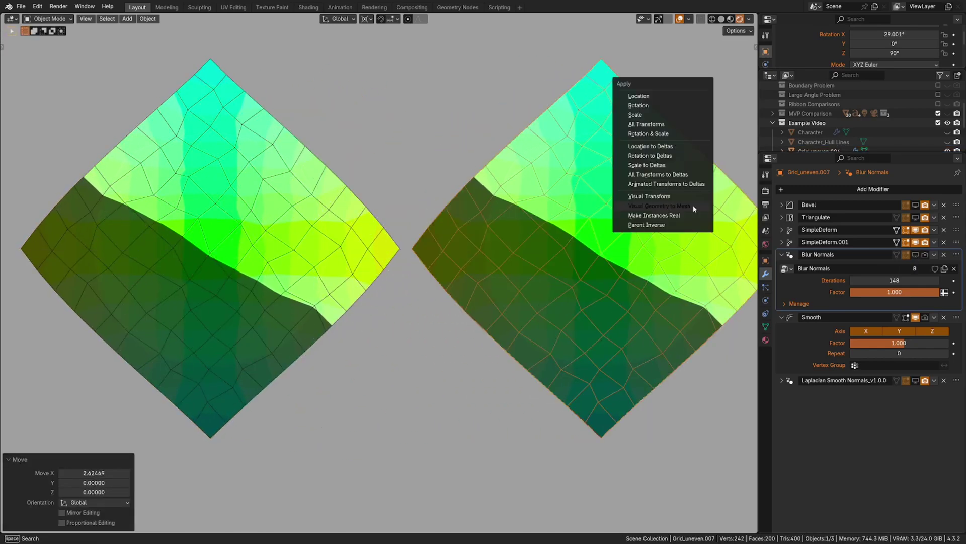
click(692, 207)
- Apply Smooth Vectors repeatedly with factor 0.500 to the normals of the copy's entire mesh in Edit Mode
key(Tab)
middle_drag(692, 209, 495, 216)
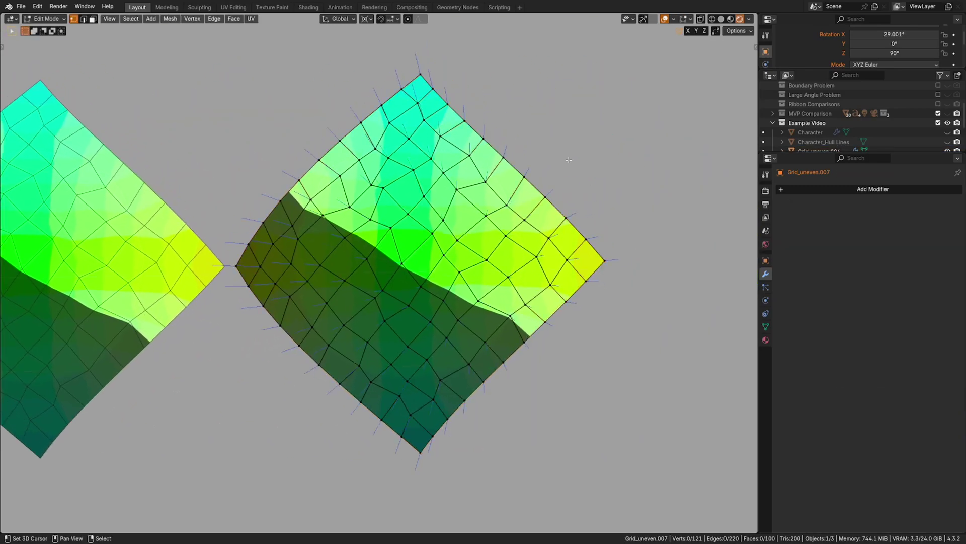
key(a)
key(alt+n)
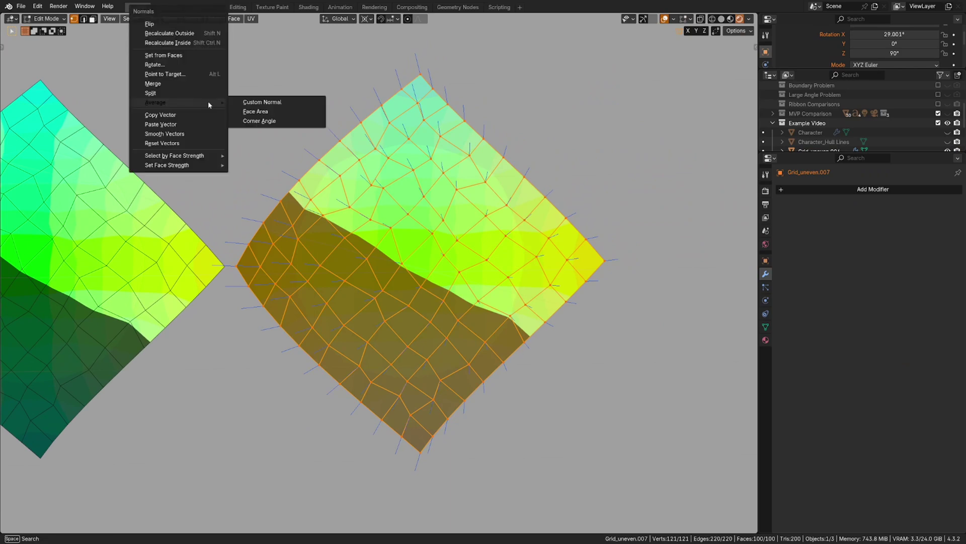
click(199, 132)
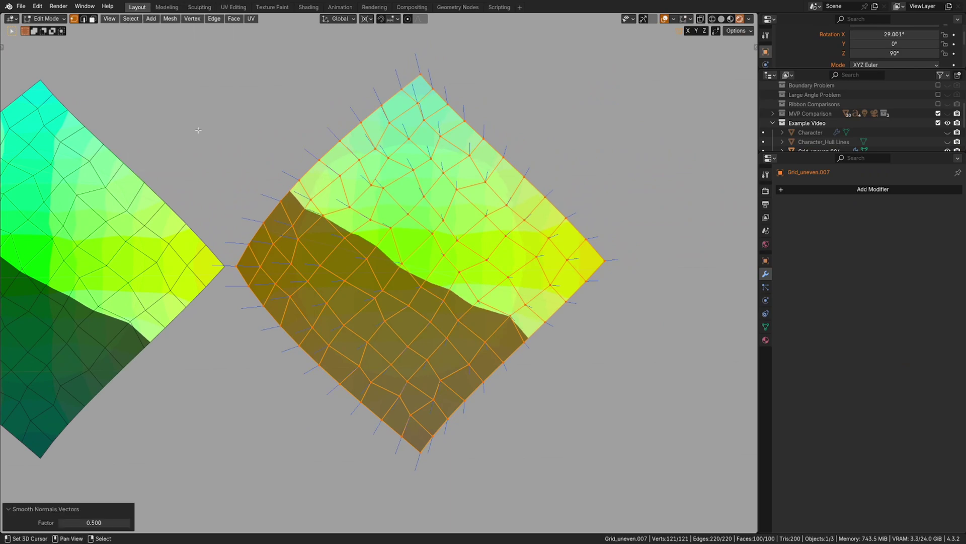
key(alt+n)
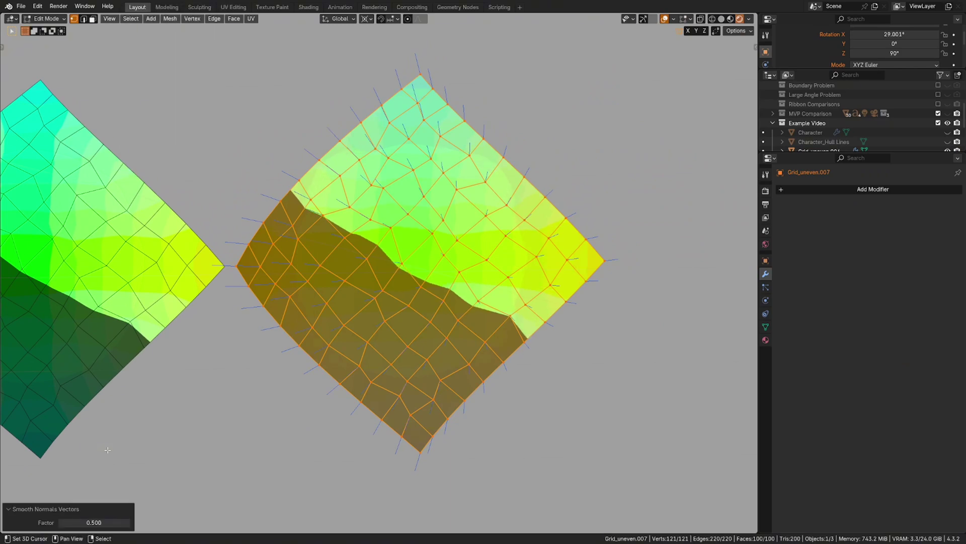
key(alt+n)
click(172, 148)
key(KP_1)
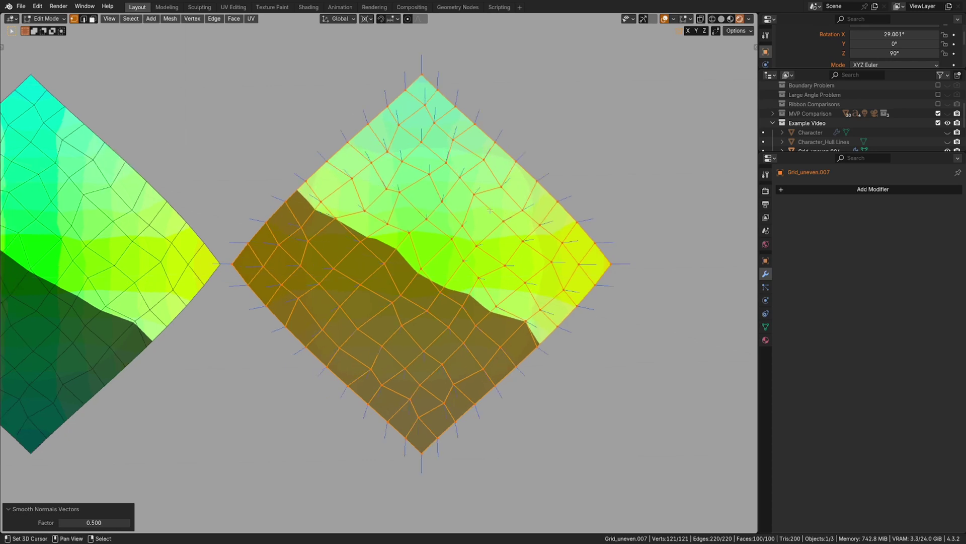
- Leave Edit Mode, delete the duplicate grid and select the original grid
shift+middle_drag(272, 248, 446, 245)
key(Tab)
key(x)
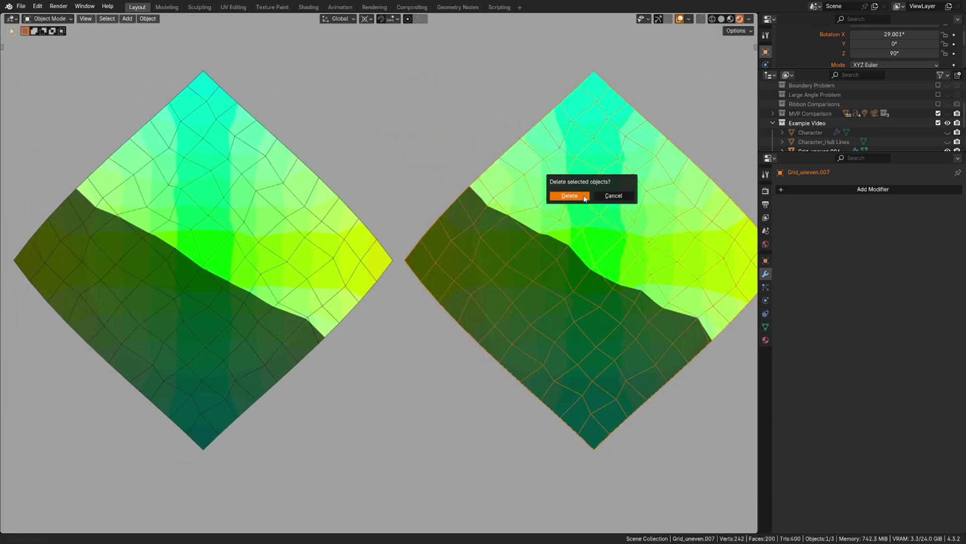
click(584, 199)
click(327, 219)
shift+middle_drag(563, 202, 689, 184)
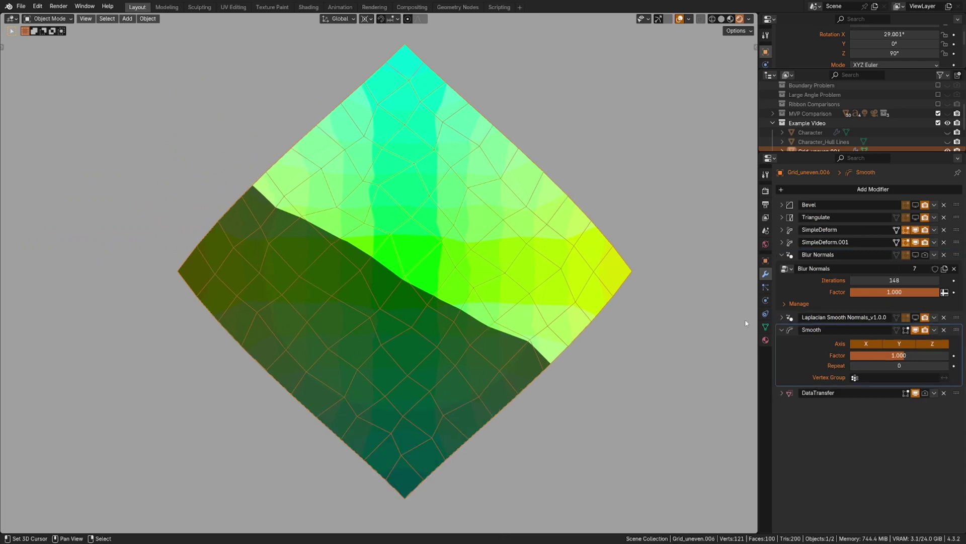
- Set the Smooth modifier's Repeat to 14, and place a duplicate of the grid beside it along X
drag(886, 366, 938, 366)
scroll(604, 276, down, 2)
key(shift+d)
right_click(528, 248)
key(g)
key(x)
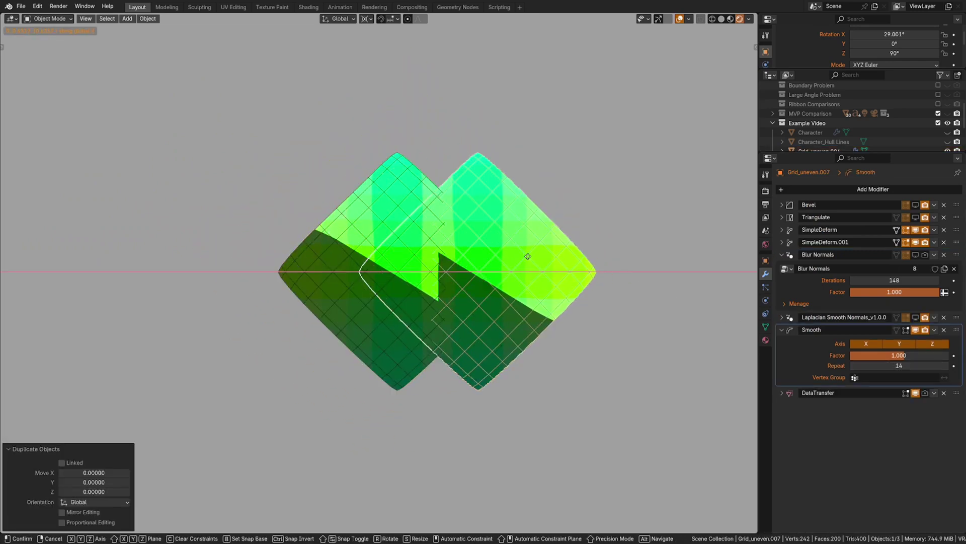
click(716, 259)
- Disable Smooth in the viewport on the original grid and set its DataTransfer source to Grid_uneven.007
right_click(485, 275)
click(907, 330)
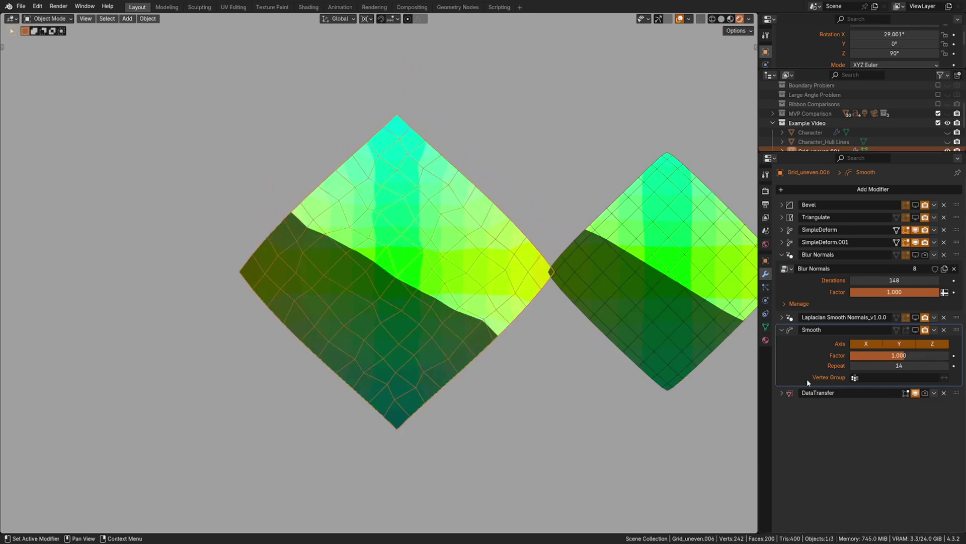
click(782, 393)
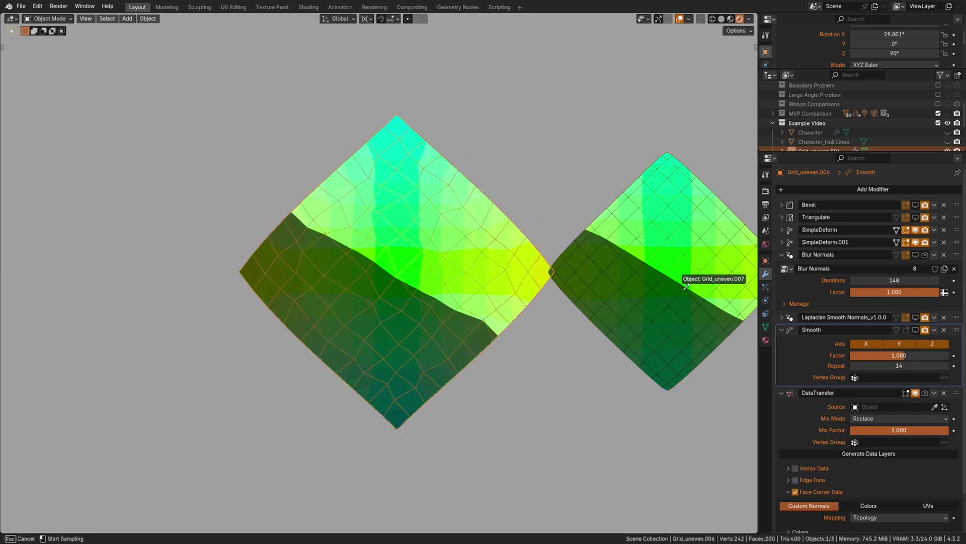
middle_drag(683, 294, 588, 282)
- Move the duplicate grid about 0.16 further along X, away from the original
right_click(582, 283)
key(g)
key(x)
click(597, 288)
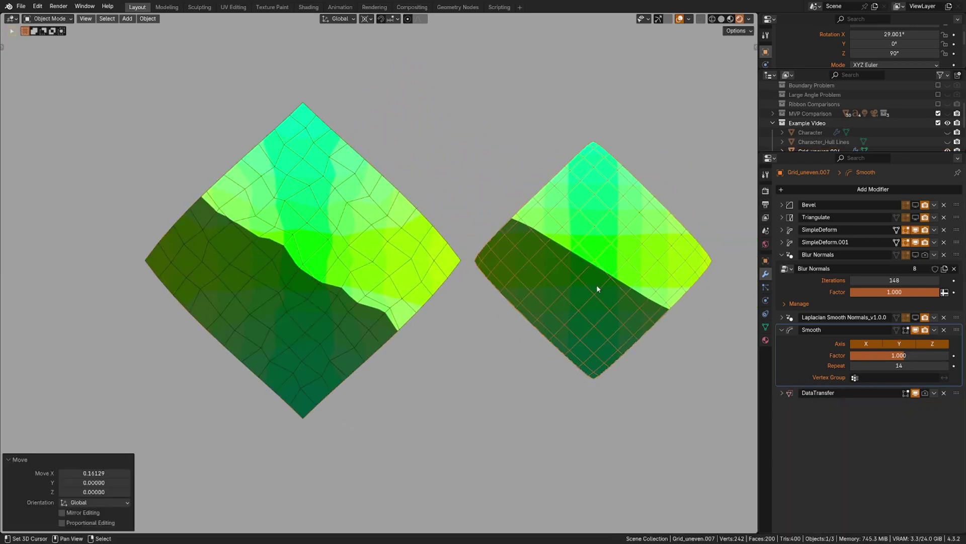
- Compare the shading of the original grid with its smoothed duplicate, selecting each in turn
right_click(409, 277)
scroll(522, 270, up, 1)
scroll(661, 263, up, 1)
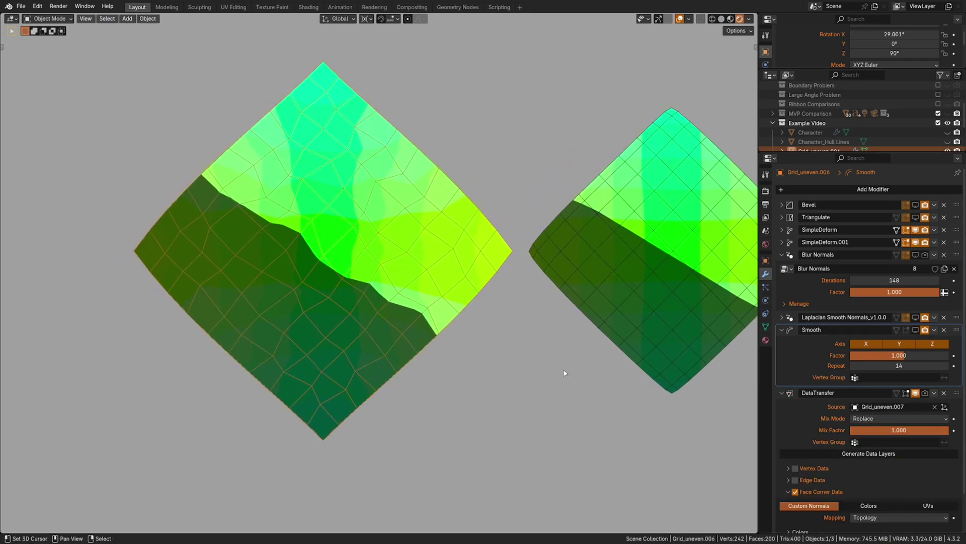
click(641, 270)
shift+middle_drag(641, 270, 604, 283)
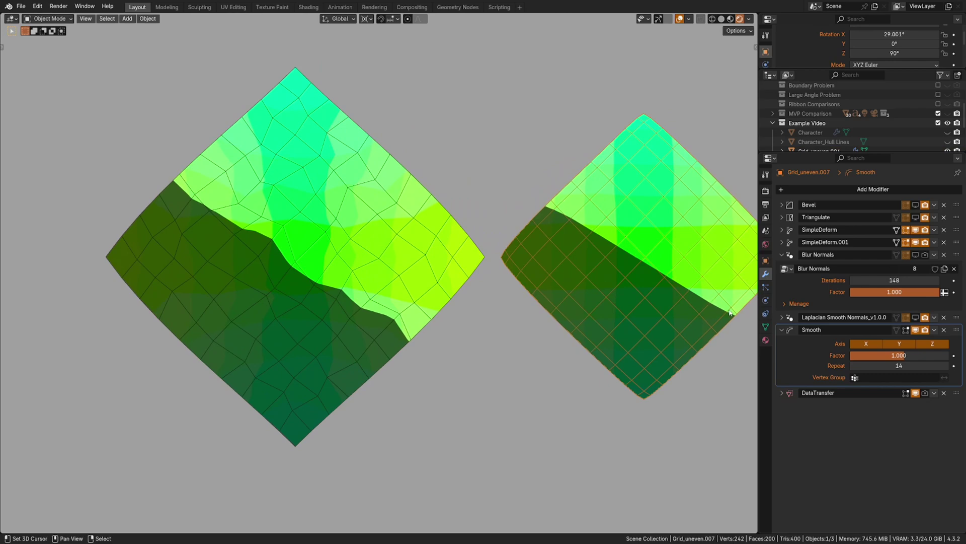
click(325, 244)
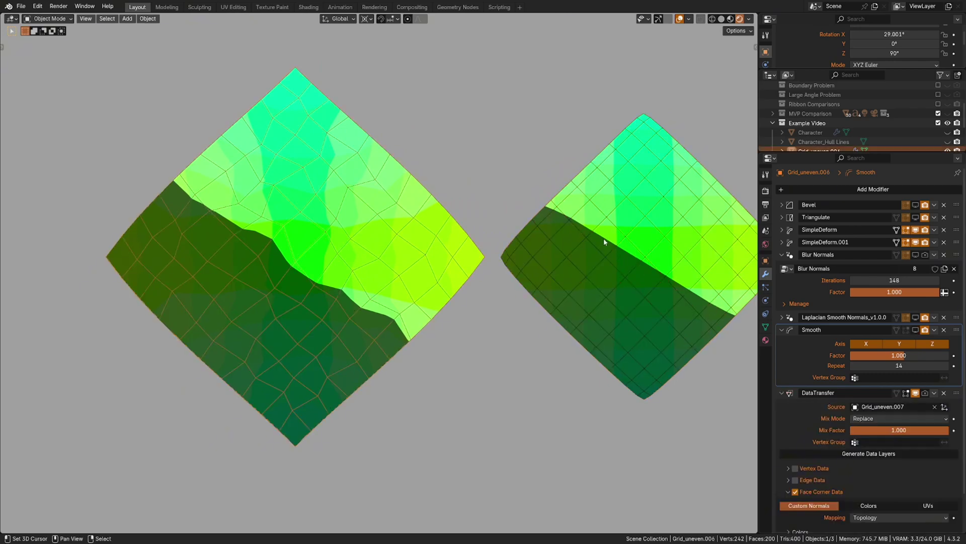
- Select the smoothed duplicate grid, then the original uneven grid, to compare their shadow edges side by side
click(599, 237)
click(229, 221)
shift+middle_drag(268, 252, 288, 259)
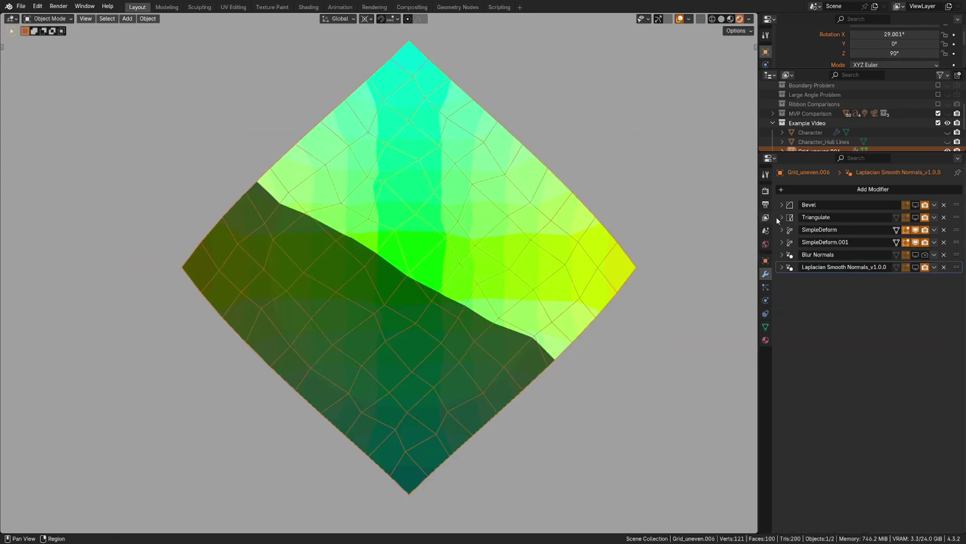
- Enable the grid's Bevel modifier in the viewport and inspect the beveled shading at an angle and from the front
click(915, 206)
middle_drag(485, 190, 465, 221)
scroll(316, 295, up, 1)
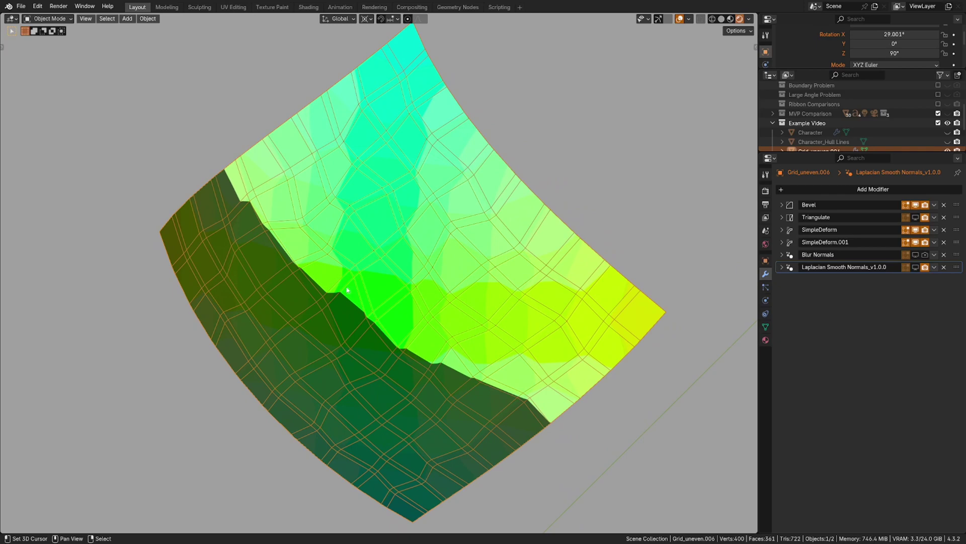
scroll(367, 276, down, 1)
key(KP_1)
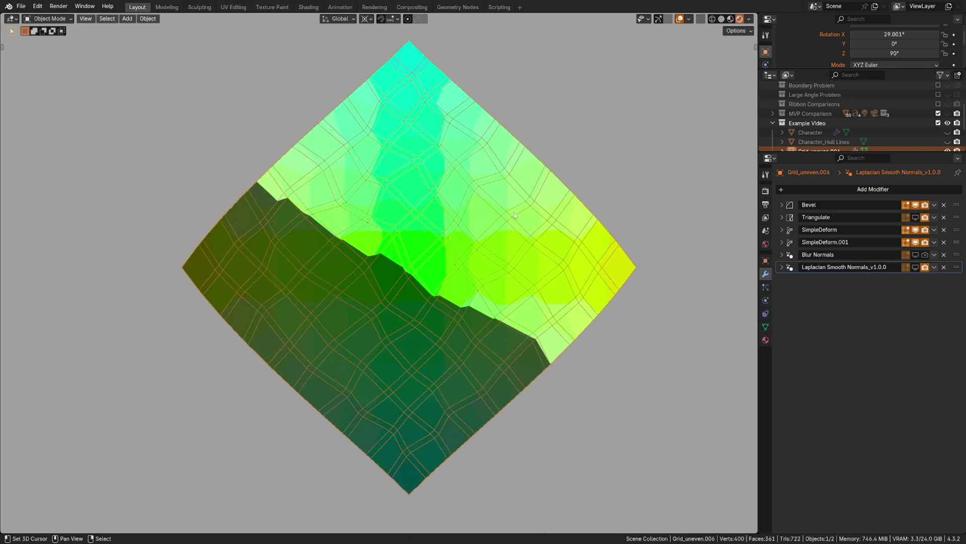
scroll(400, 274, up, 1)
shift+middle_drag(462, 250, 745, 363)
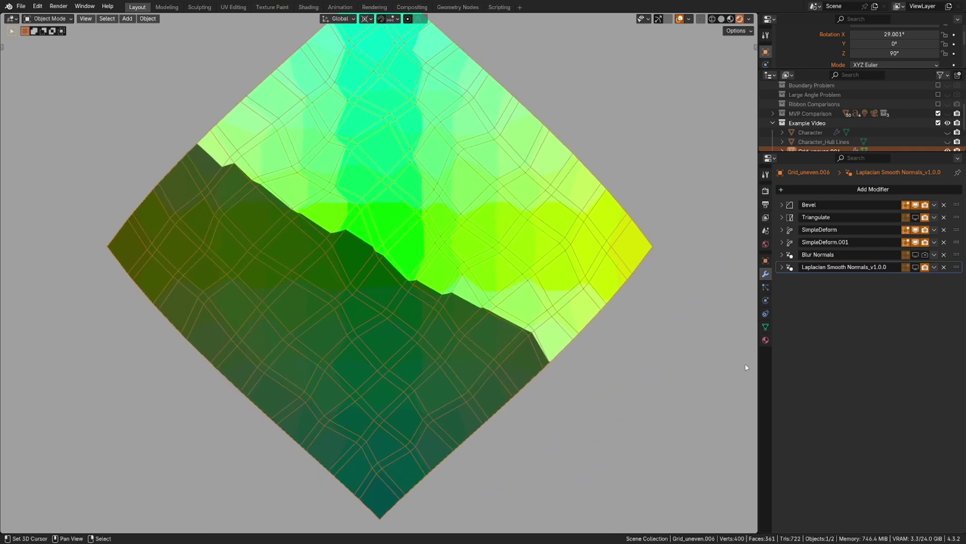
- Set the Key 1 shape key value to 0 and the grid's X rotation to about 22.4°
click(766, 326)
drag(926, 349, 795, 351)
scroll(635, 274, down, 1)
shift+middle_drag(630, 271, 636, 277)
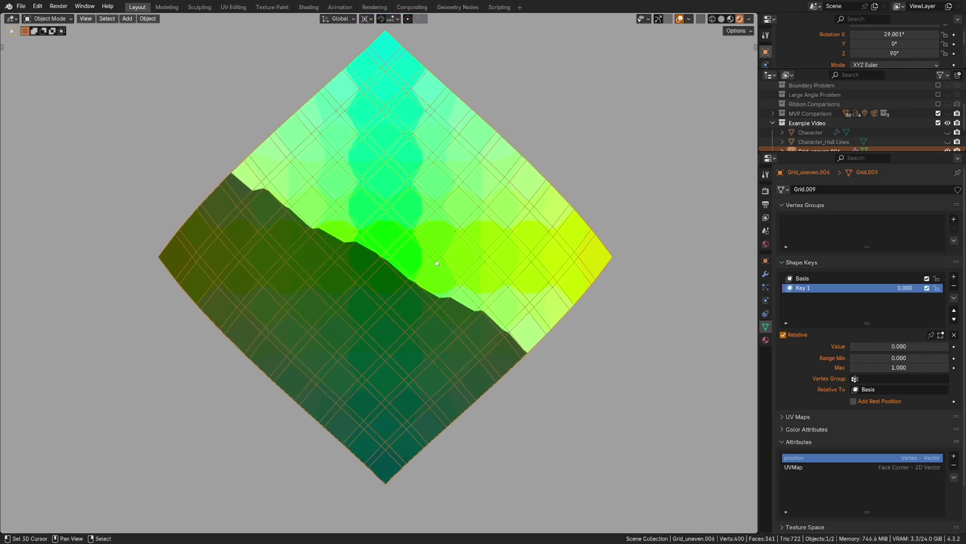
mouse_move(899, 34)
mouse_down()
mouse_move(876, 33)
mouse_move(909, 33)
mouse_move(889, 34)
mouse_up()
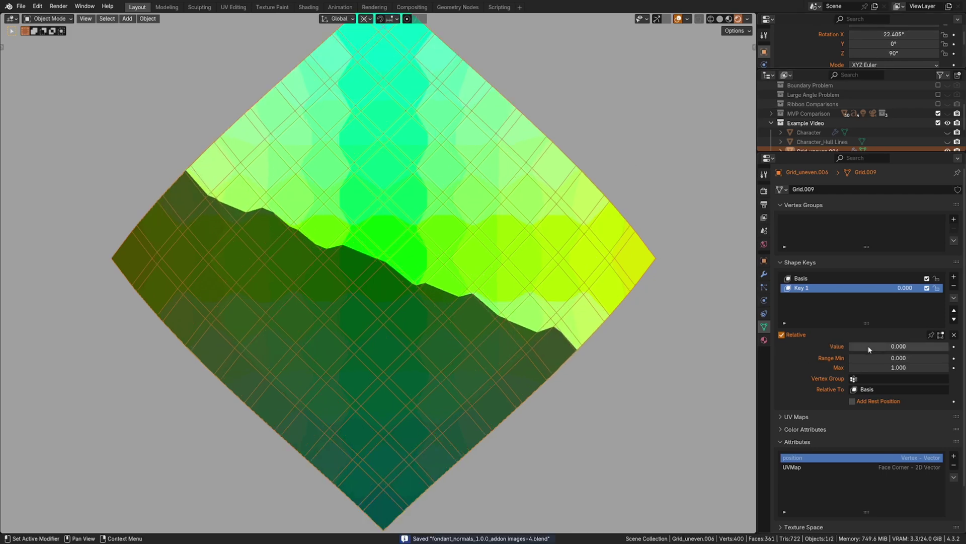
- Set the Key 1 shape key to 1, and show Triangulate instead of Bevel in the viewport
drag(886, 347, 947, 346)
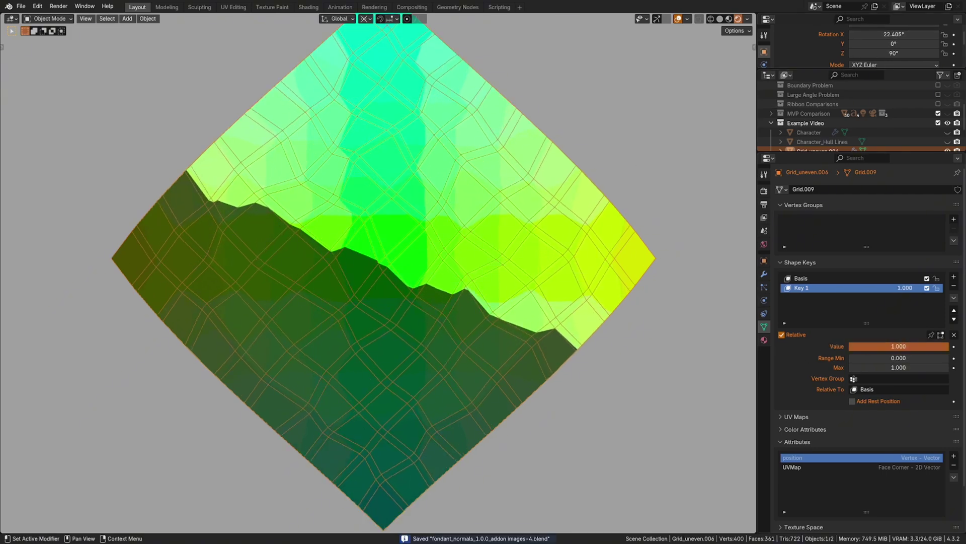
click(764, 273)
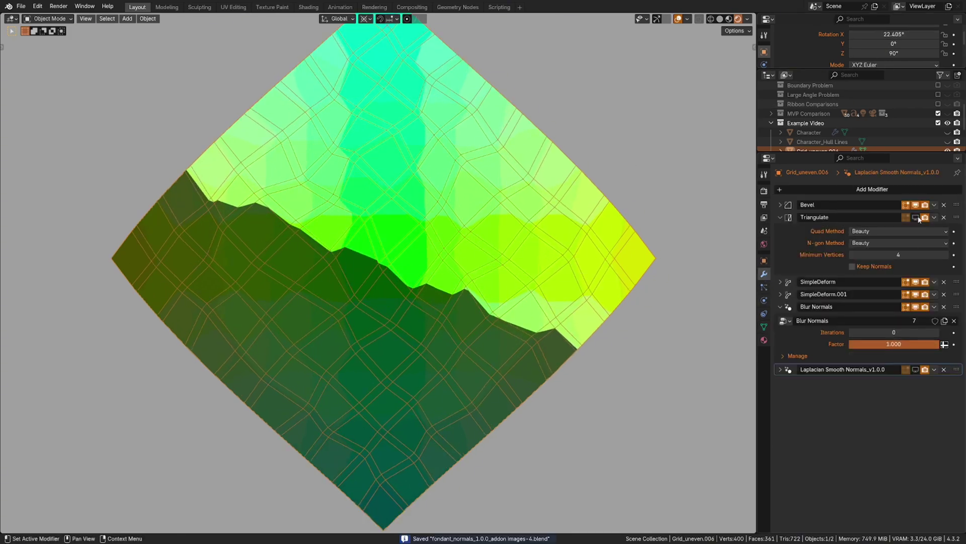
click(917, 218)
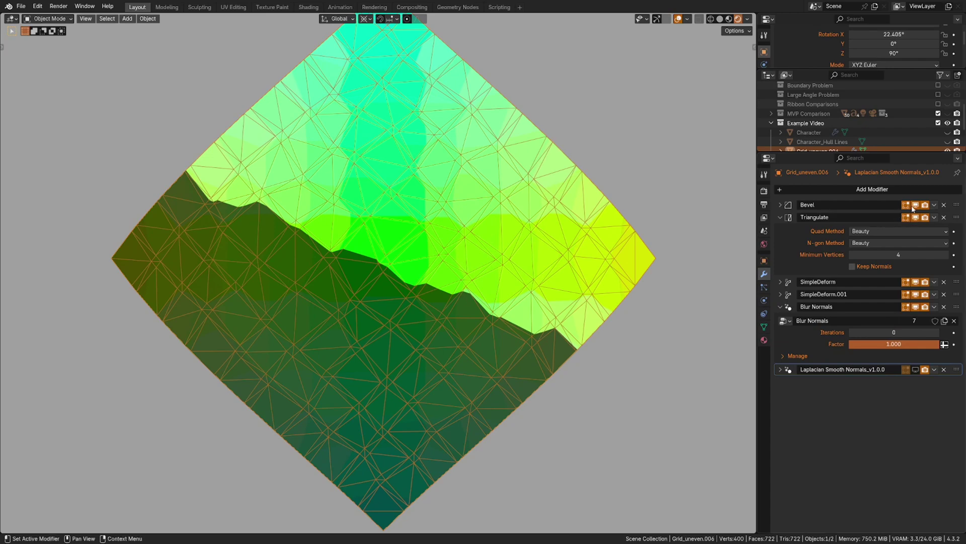
click(916, 205)
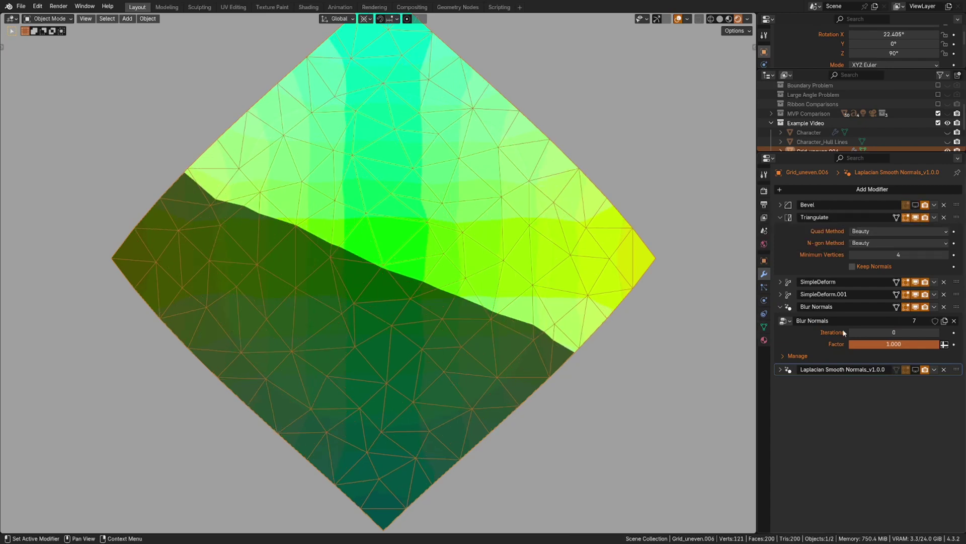
- Set the Blur Normals iterations to 12, and toggle Triangulate off and on to compare the blurred shading
drag(884, 332, 910, 330)
click(917, 218)
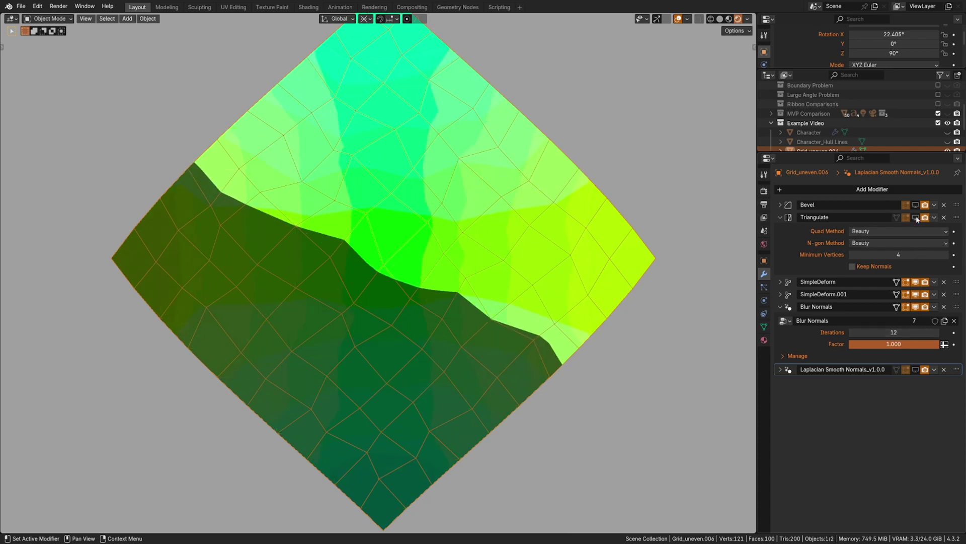
click(917, 218)
- Compare the shadow edge up close by repeatedly switching Triangulate's viewport display off and on
scroll(377, 247, up, 8)
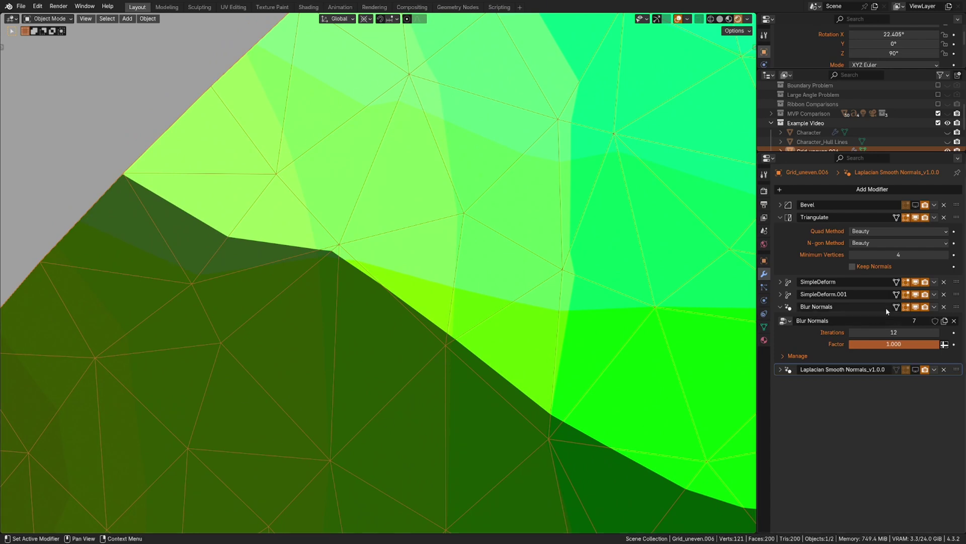
click(918, 218)
click(919, 217)
click(919, 218)
click(919, 218)
click(918, 218)
click(918, 218)
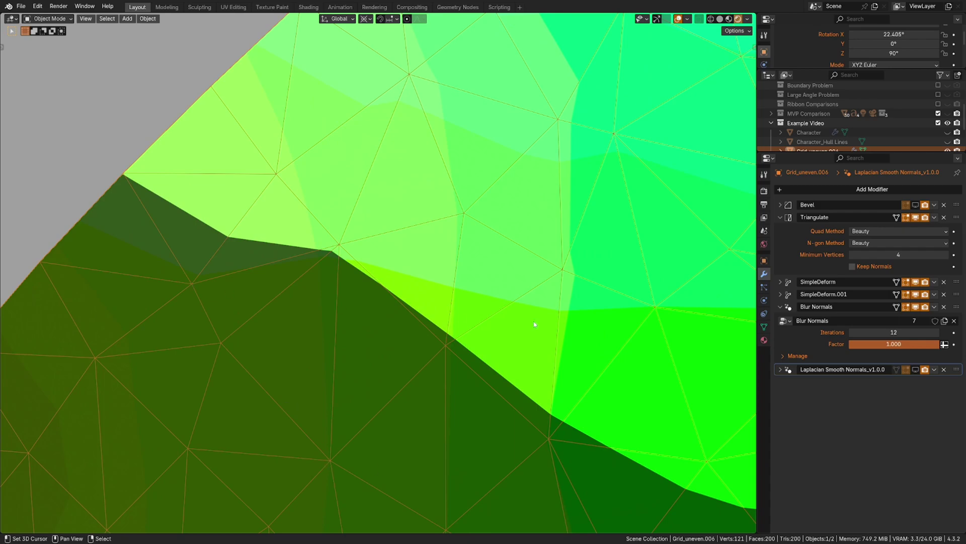
scroll(533, 322, down, 6)
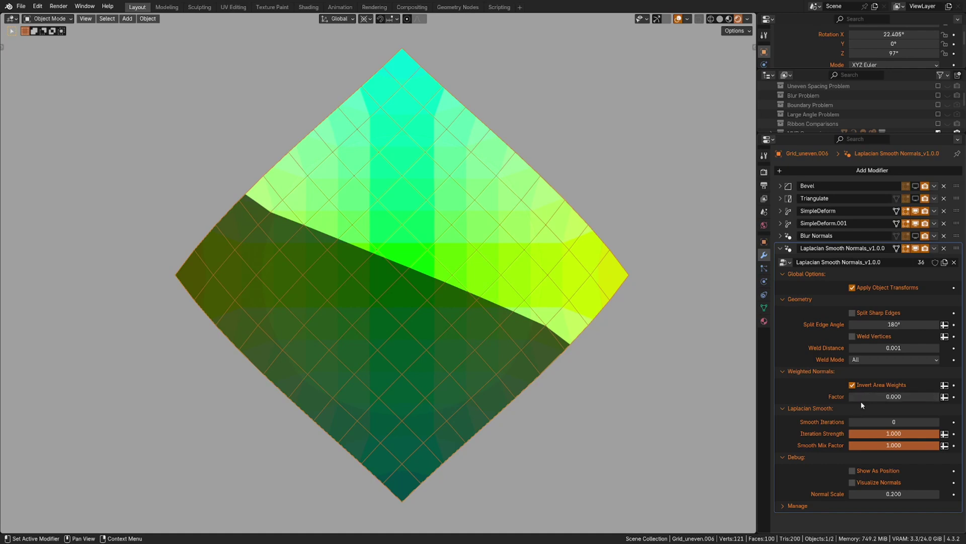
- Set Smooth Iterations to 6 in Laplacian Smooth Normals and the grid's X rotation to about 24.8°
click(936, 422)
click(936, 422)
click(936, 421)
click(936, 422)
click(936, 422)
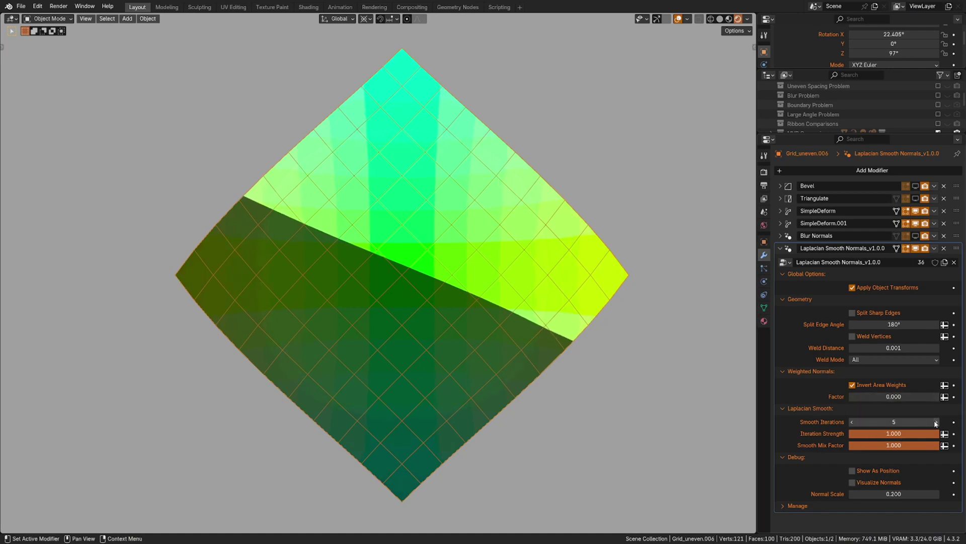
click(936, 422)
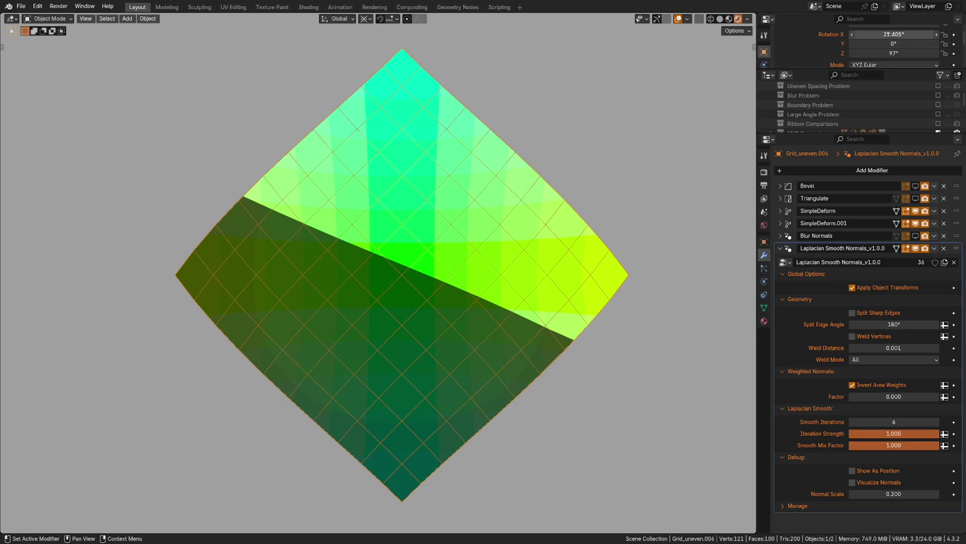
mouse_move(886, 34)
mouse_down()
mouse_move(904, 34)
mouse_move(883, 34)
mouse_move(894, 35)
mouse_up()
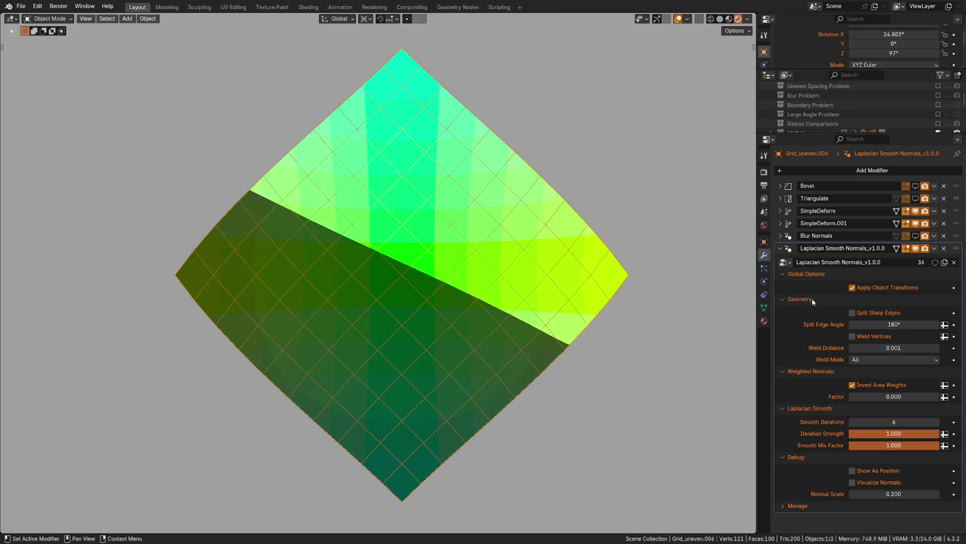
- Set the Key 1 shape key to 1, and sweep Smooth Mix Factor down and back to 1 to compare shading
click(764, 307)
drag(868, 326, 922, 327)
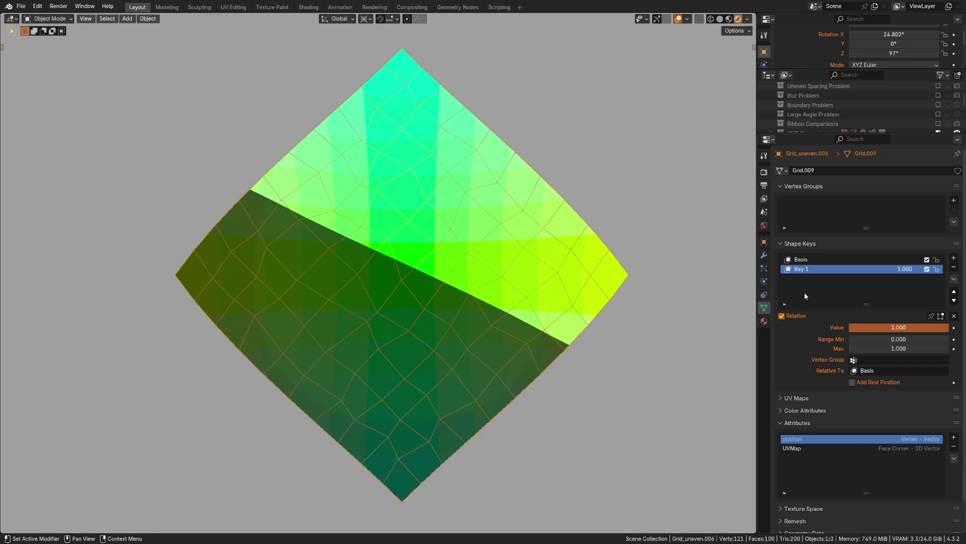
click(764, 255)
drag(937, 447, 861, 448)
drag(860, 448, 931, 446)
- Enable Triangulate and Bevel in the viewport, keep Smooth Mix Factor at 1, and save the file
click(917, 200)
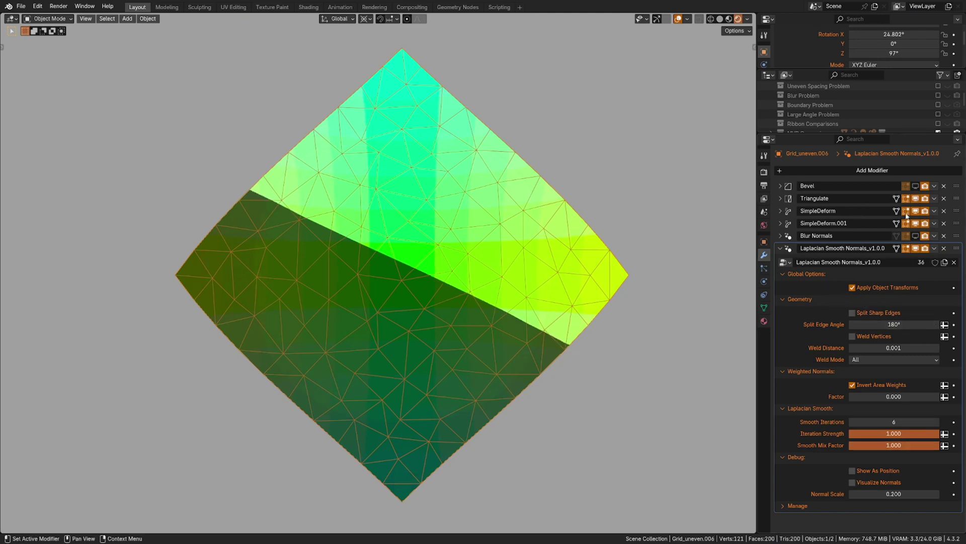
click(916, 186)
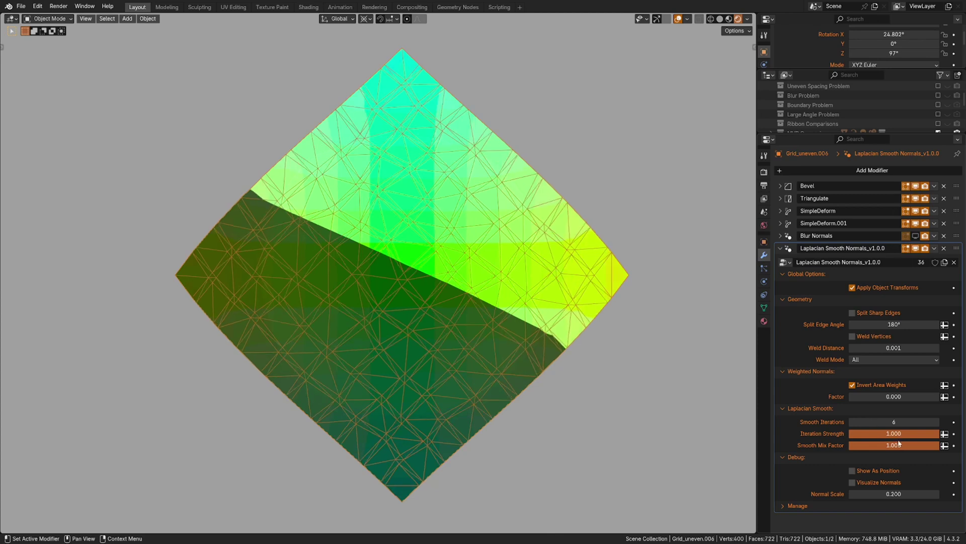
mouse_move(924, 448)
mouse_down()
mouse_move(814, 445)
mouse_move(940, 445)
mouse_up()
key(ctrl+s)
- Set the Weighted Normals Factor to 1 and Smooth Iterations to 0 in Laplacian Smooth Normals
shift+middle_drag(520, 319, 503, 318)
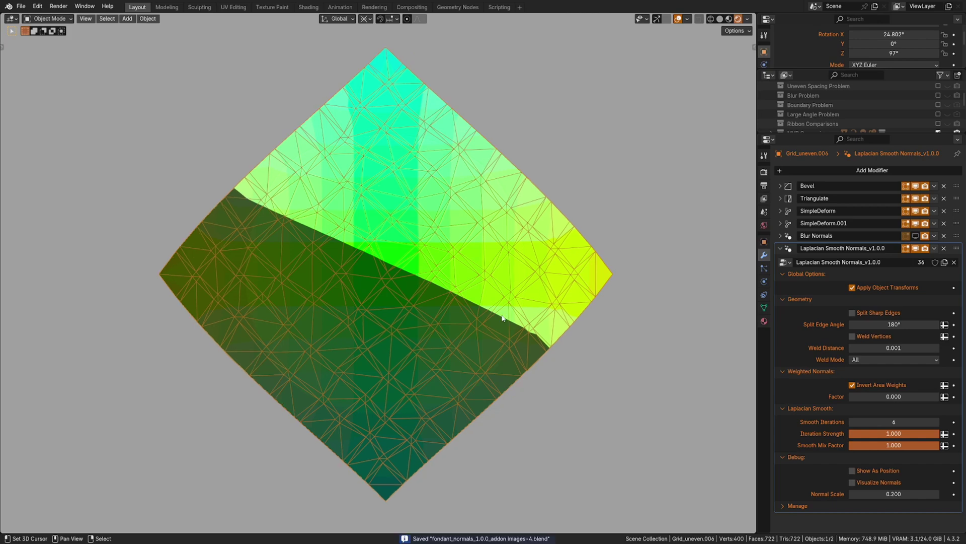
drag(861, 397, 952, 398)
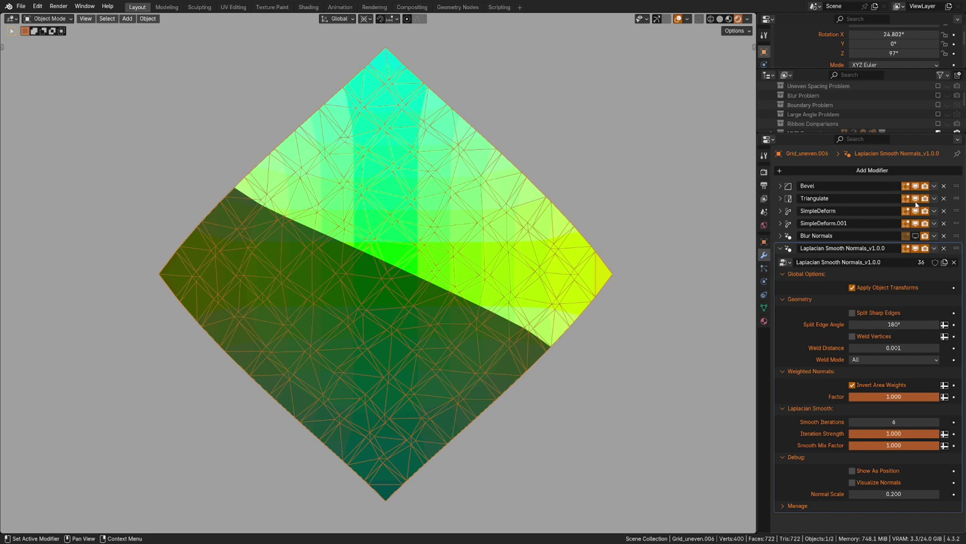
click(909, 422)
key(Return)
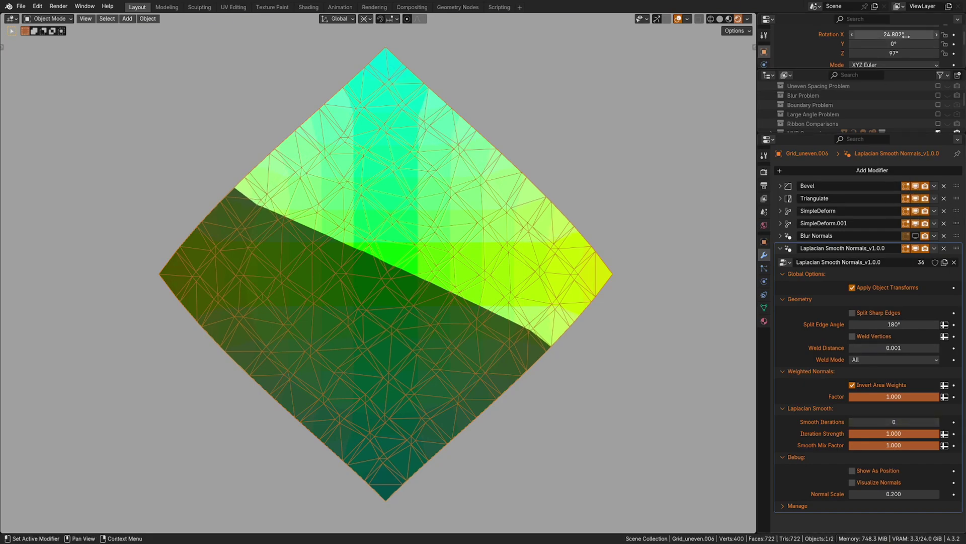
- Set the grid's X rotation to about 26.6° and return the Key 1 shape key to the even Basis shape
mouse_move(905, 34)
mouse_down()
mouse_move(886, 34)
mouse_move(926, 34)
mouse_up()
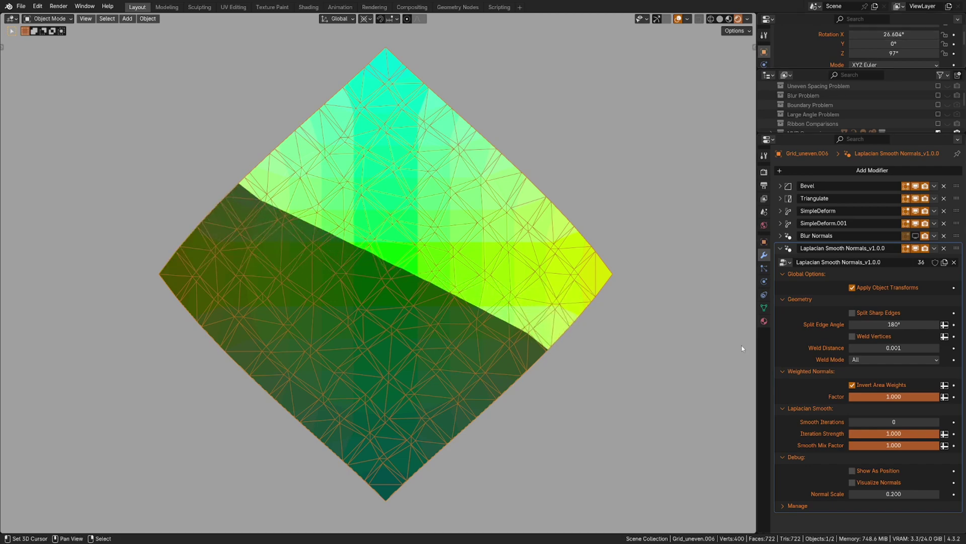
click(764, 307)
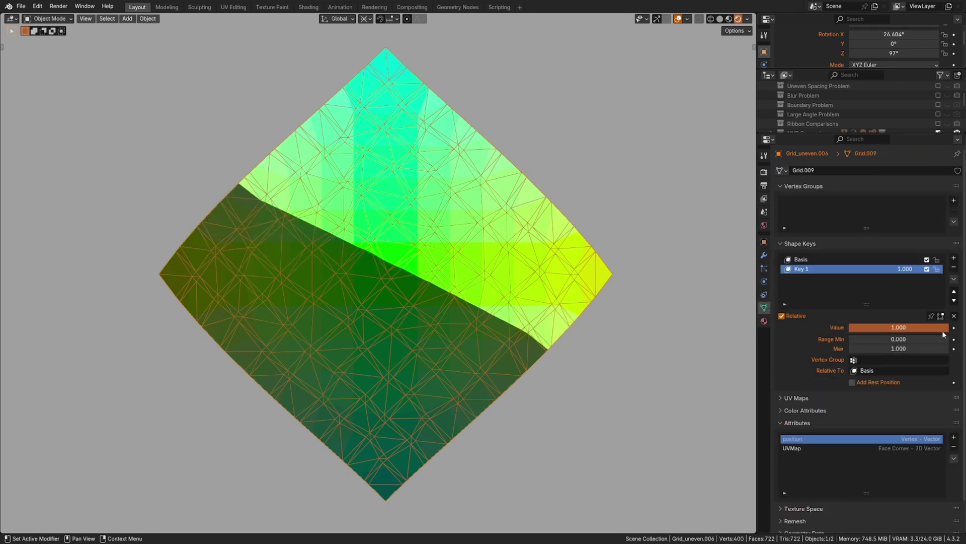
click(764, 256)
- Check the Weighted Normals Factor's effect with Triangulate hidden in the viewport, then show Triangulate again with Factor at 1
click(916, 199)
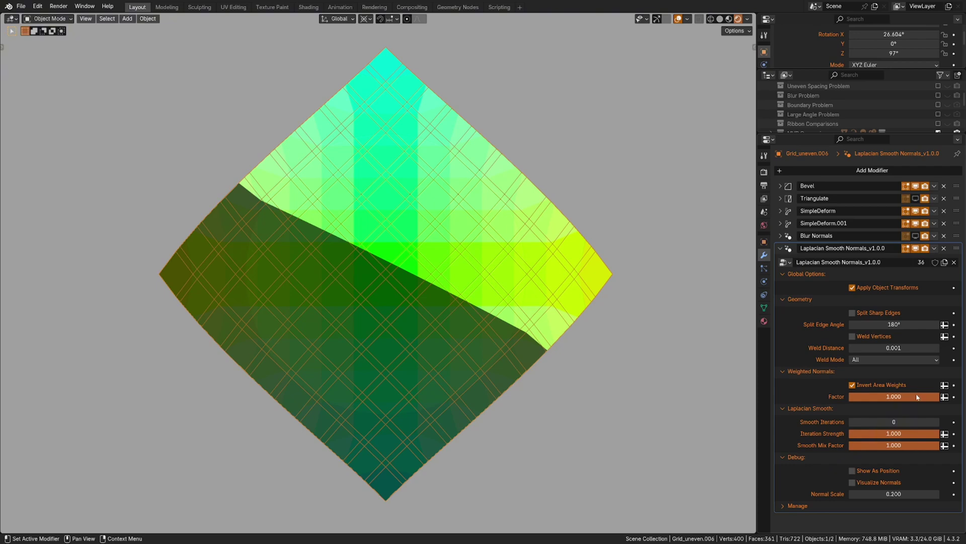
mouse_move(917, 398)
mouse_down()
mouse_move(671, 386)
mouse_move(931, 395)
mouse_move(750, 403)
mouse_move(926, 397)
mouse_up()
click(916, 199)
- Disable Invert Area Weights, set the Weighted Normals Factor to 0, and inspect the shadow edge up close
scroll(433, 285, up, 4)
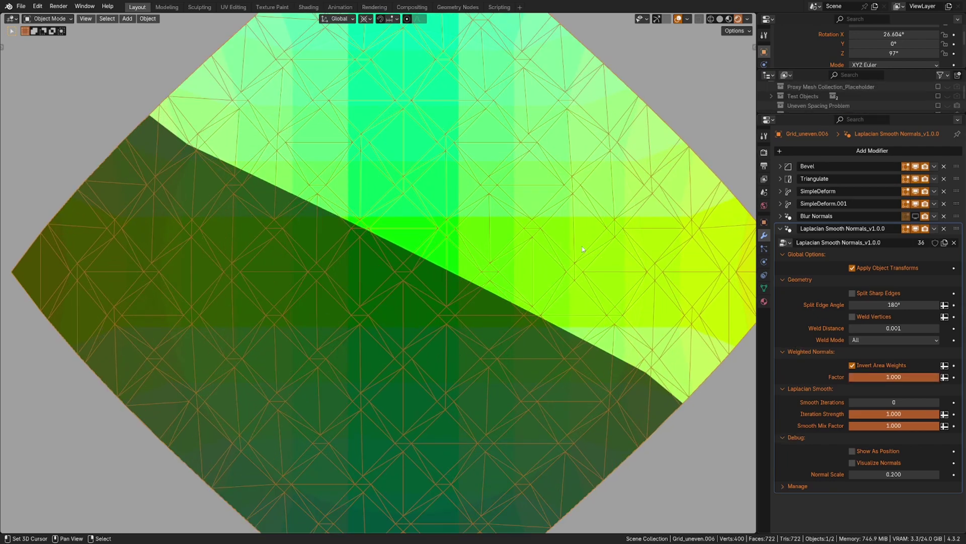
middle_drag(504, 274, 433, 285)
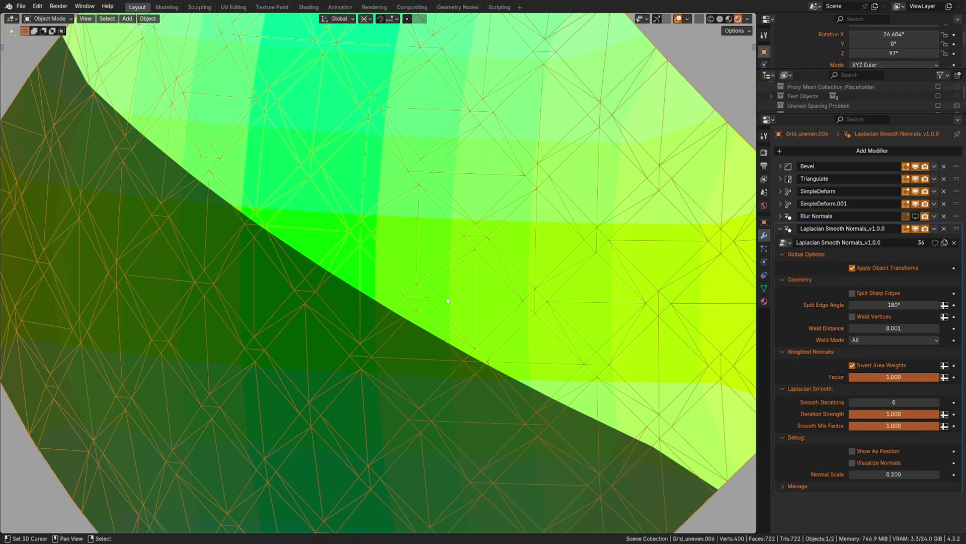
click(871, 364)
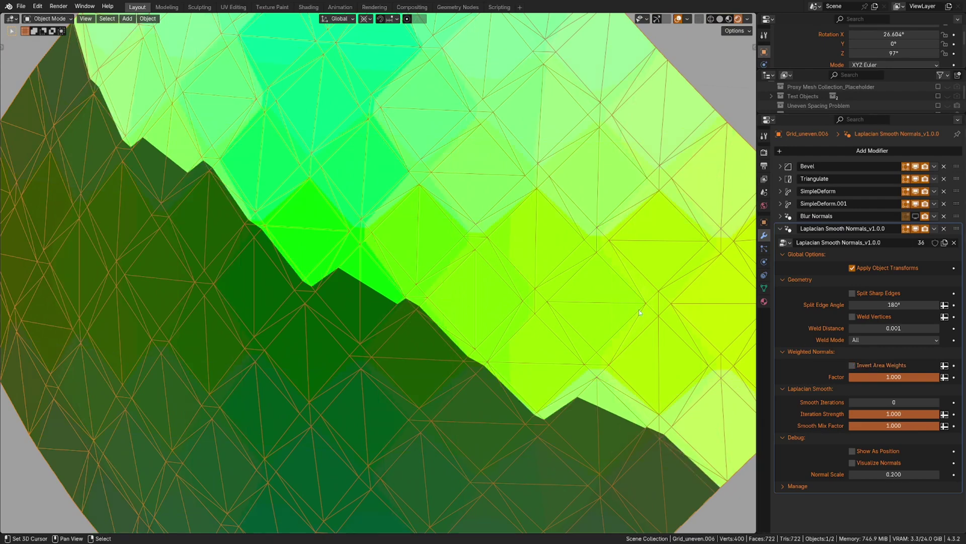
mouse_move(883, 378)
mouse_down()
mouse_move(796, 378)
mouse_move(951, 390)
mouse_move(742, 395)
mouse_up()
scroll(523, 300, up, 1)
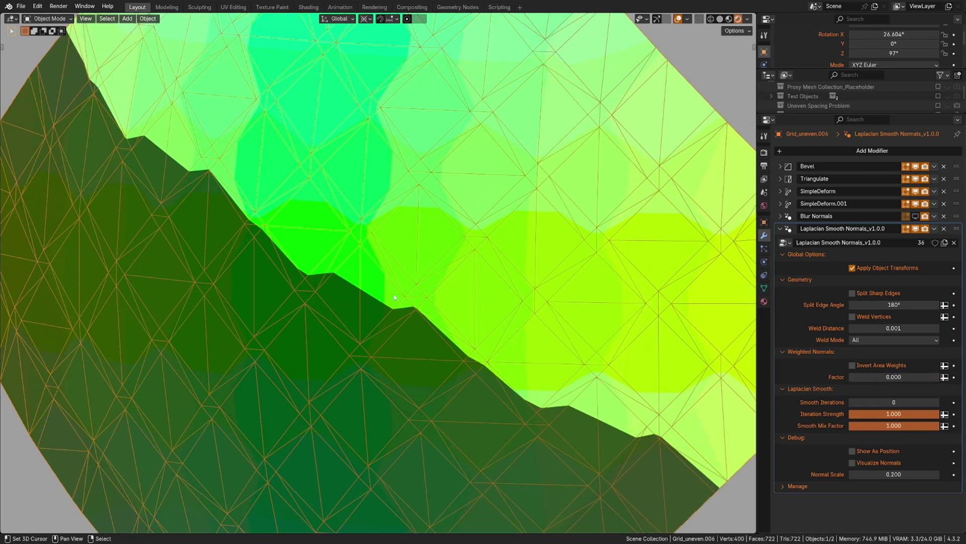
scroll(395, 297, up, 3)
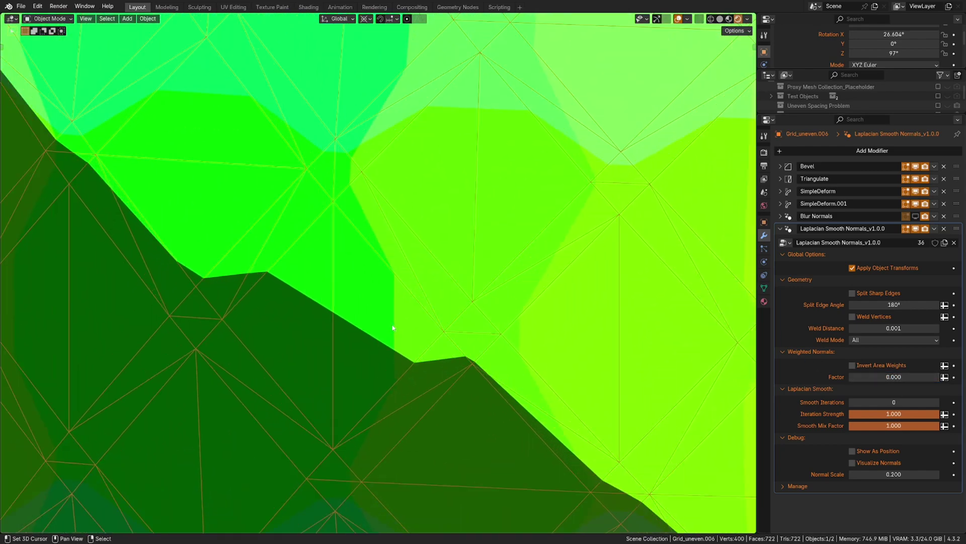
scroll(443, 355, down, 3)
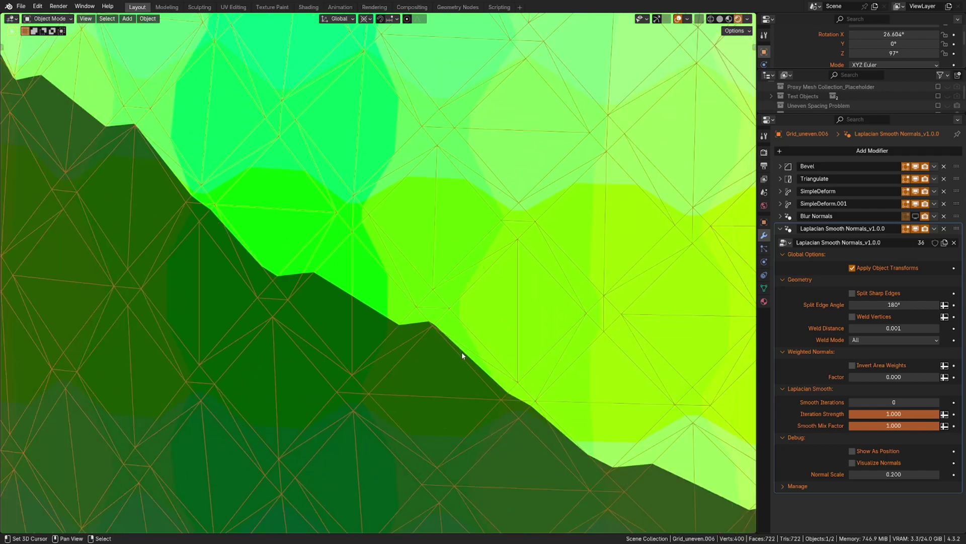
- Set the Weighted Normals Factor to 1 with Invert Area Weights off, and examine the shadow edge at an angle
drag(871, 377, 956, 377)
scroll(394, 298, down, 2)
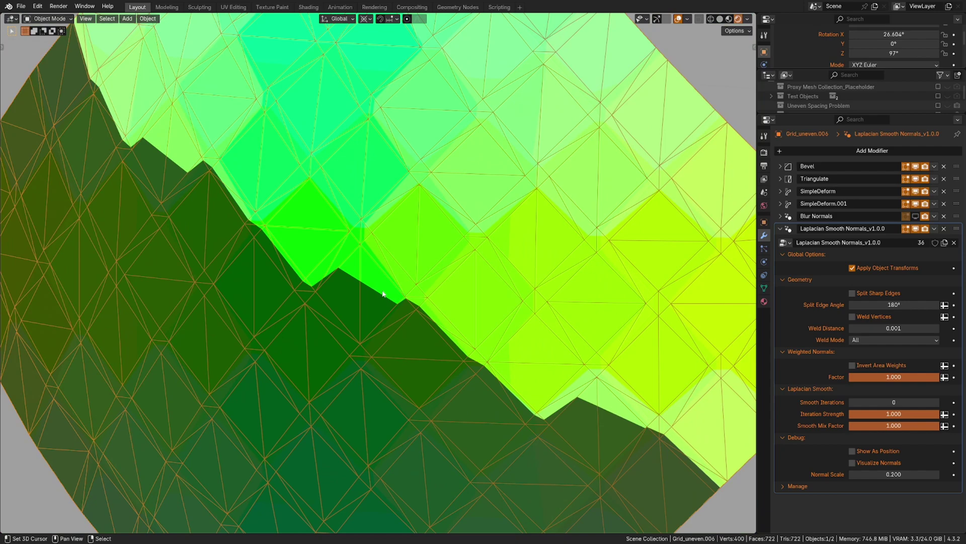
scroll(193, 242, down, 2)
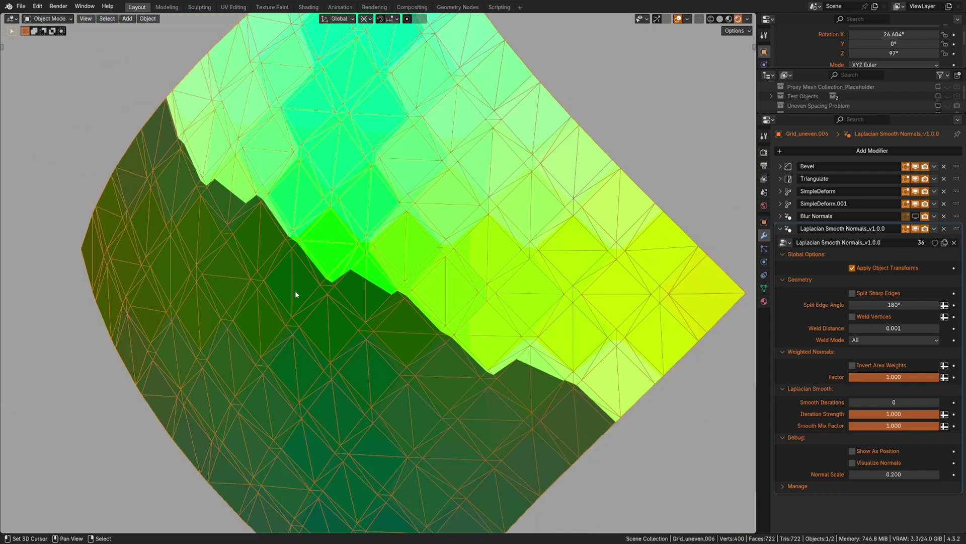
scroll(296, 292, up, 2)
scroll(349, 282, up, 2)
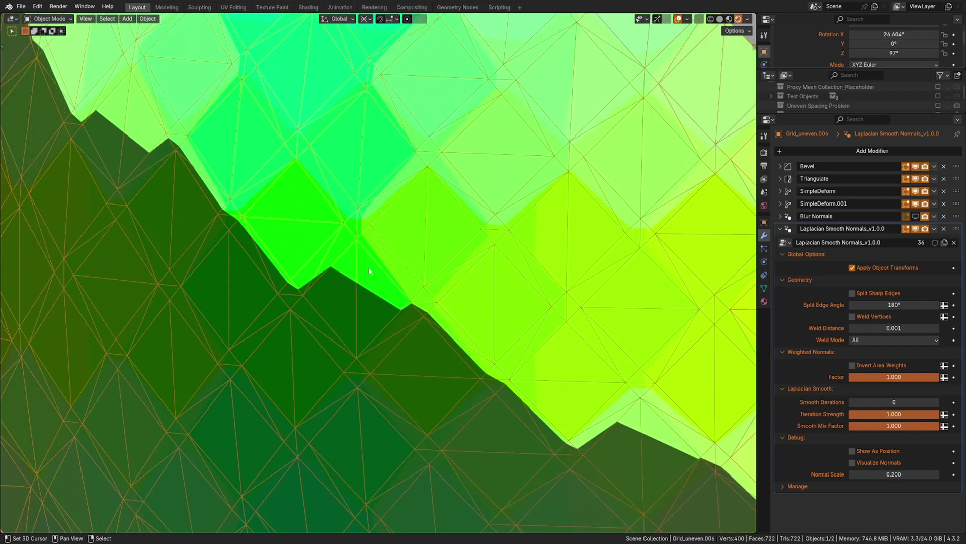
- Enable Invert Area Weights in the grid's Laplacian Smooth Normals modifier and examine the shadow edge from several angles
scroll(369, 271, up, 2)
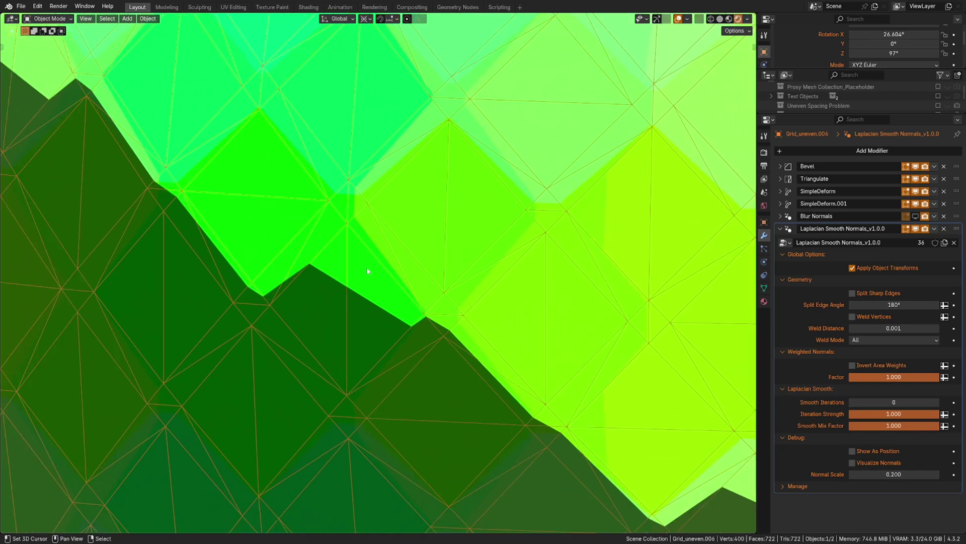
scroll(367, 267, down, 4)
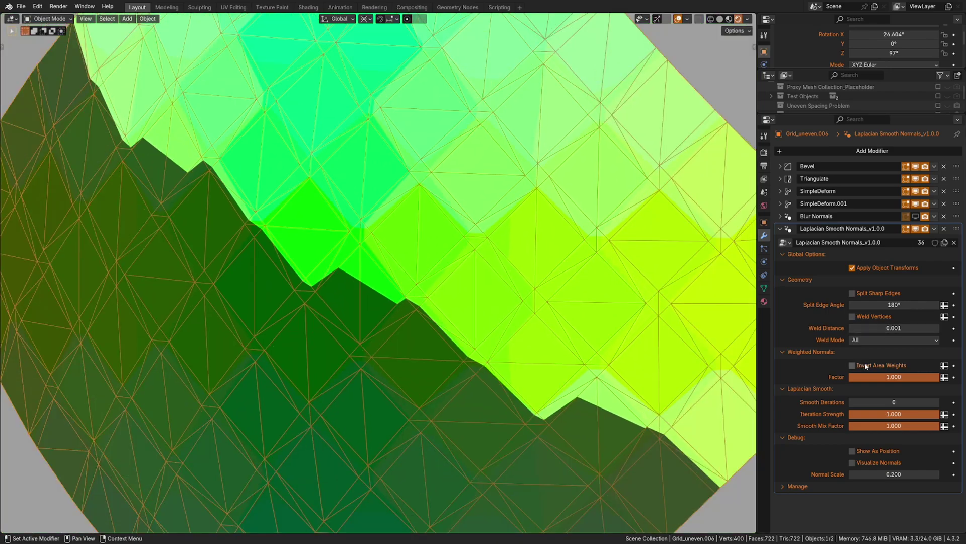
click(866, 366)
scroll(466, 297, down, 3)
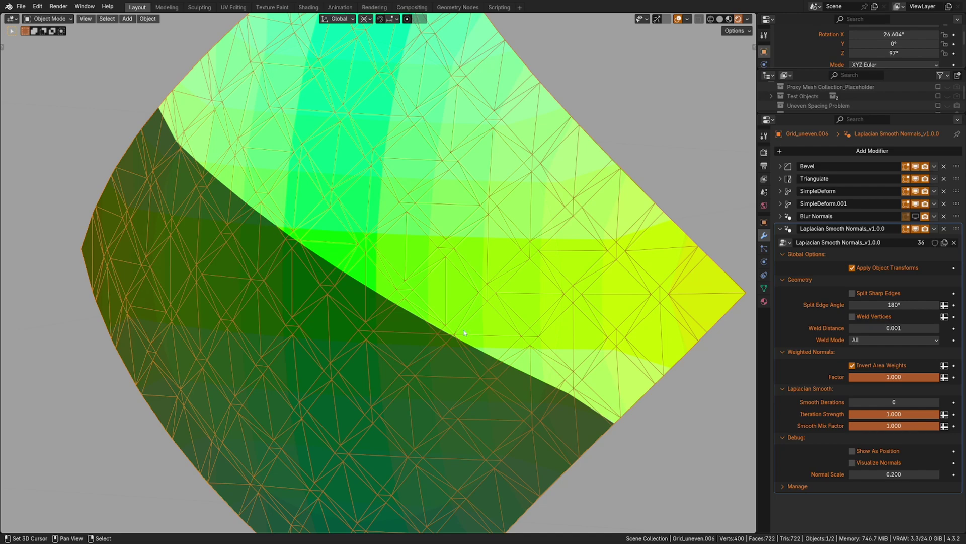
scroll(422, 286, down, 1)
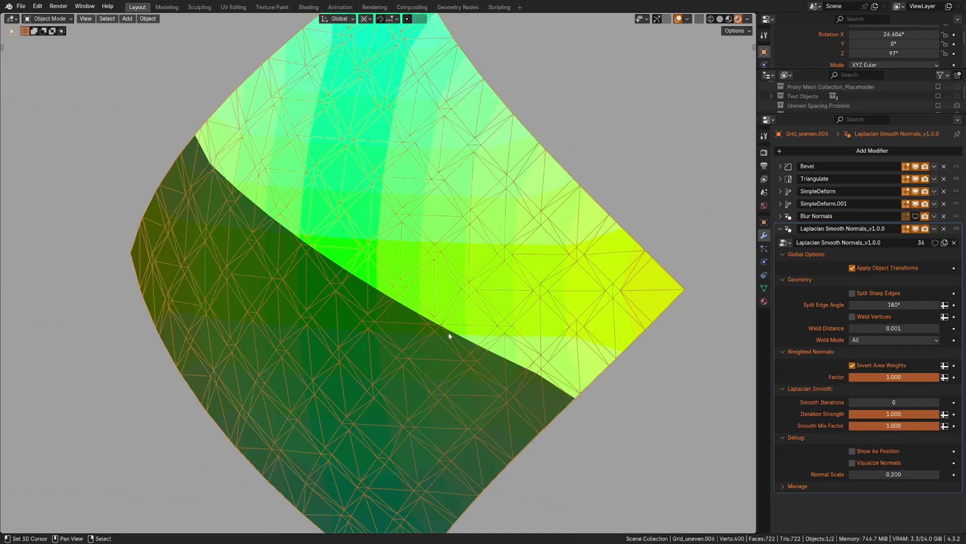
middle_drag(398, 288, 453, 263)
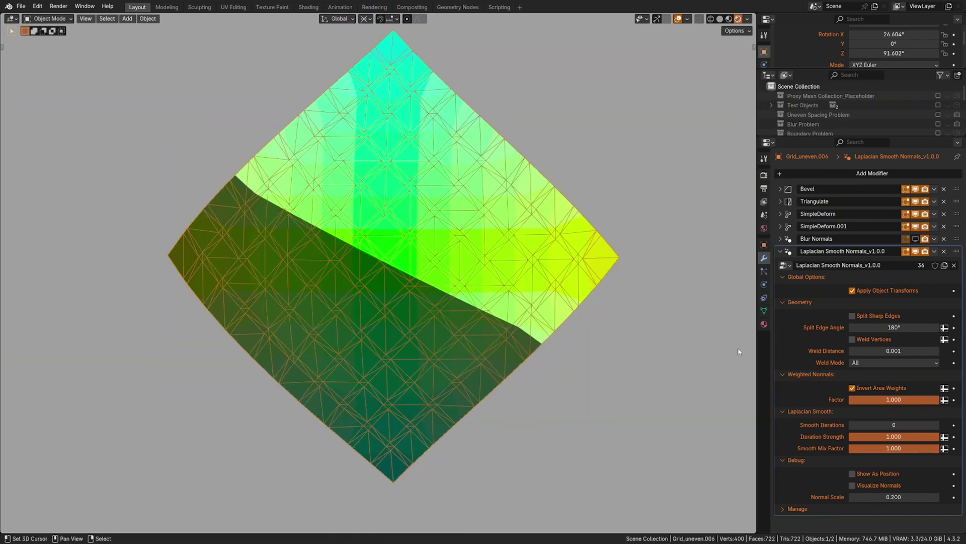
middle_drag(517, 267, 464, 204)
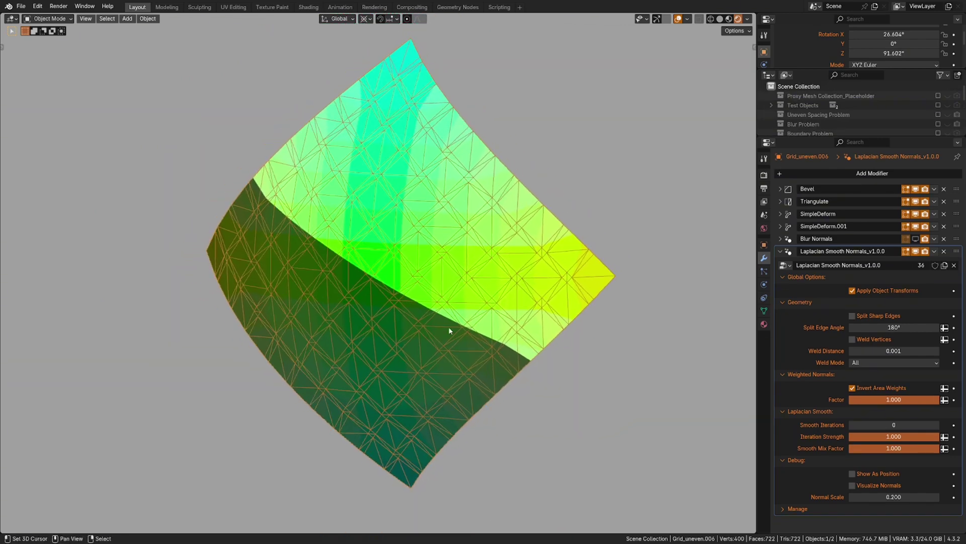
middle_drag(450, 330, 359, 156)
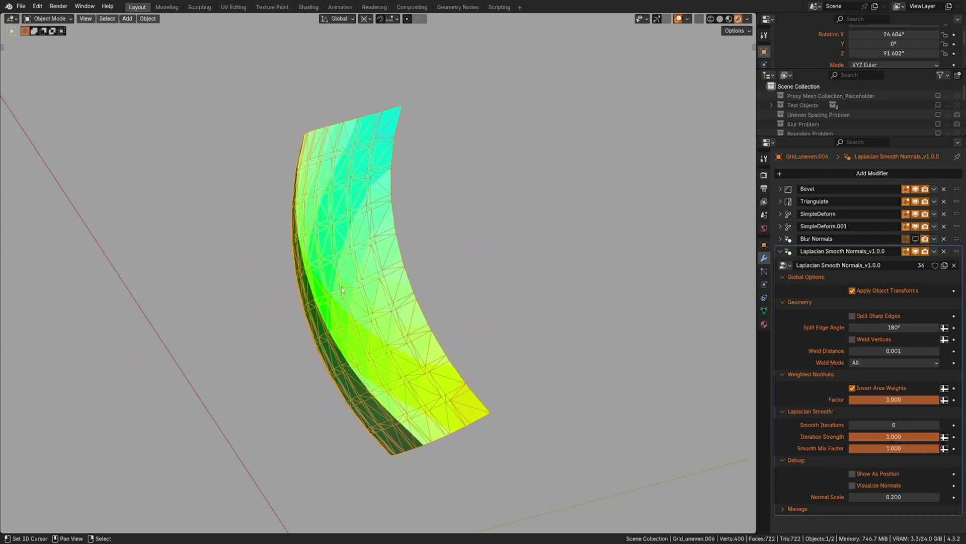
middle_drag(342, 290, 433, 288)
mouse_move(483, 256)
middle_down()
mouse_move(541, 253)
mouse_move(473, 250)
middle_up()
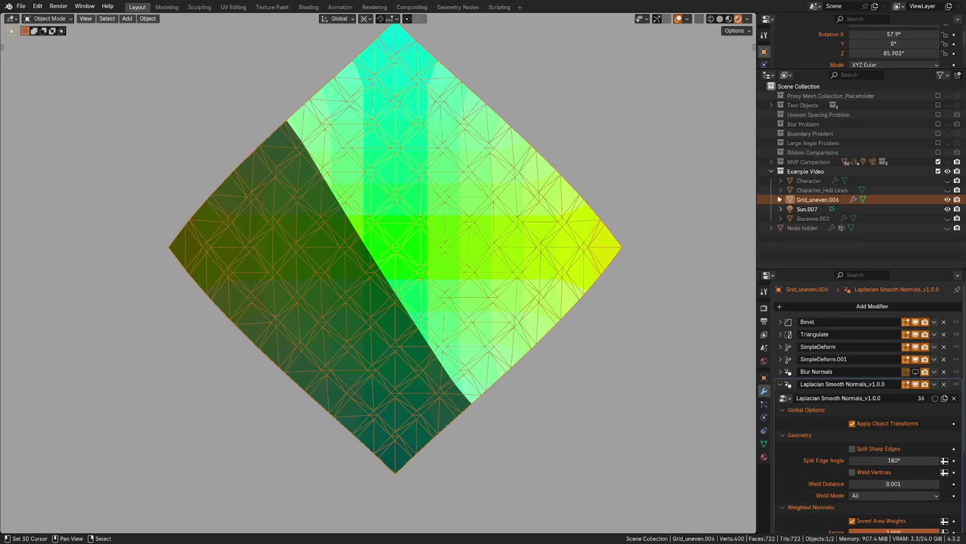
- Hide Grid_uneven.006, show the Character and Character_Hull Lines objects, and bring the character's upper body into view
click(948, 199)
click(948, 189)
click(947, 181)
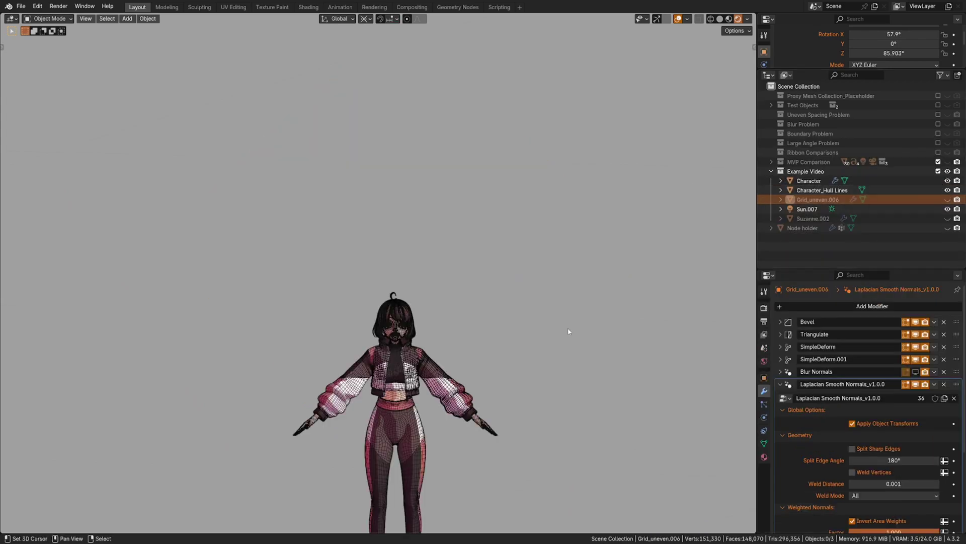
shift+middle_drag(460, 330, 457, 170)
scroll(457, 170, up, 4)
- Select the Character mesh, save the file, and show its wireframe overlay
right_click(457, 170)
shift+middle_drag(524, 112, 495, 272)
scroll(495, 272, up, 3)
shift+middle_drag(586, 205, 618, 178)
key(alt+shift+z)
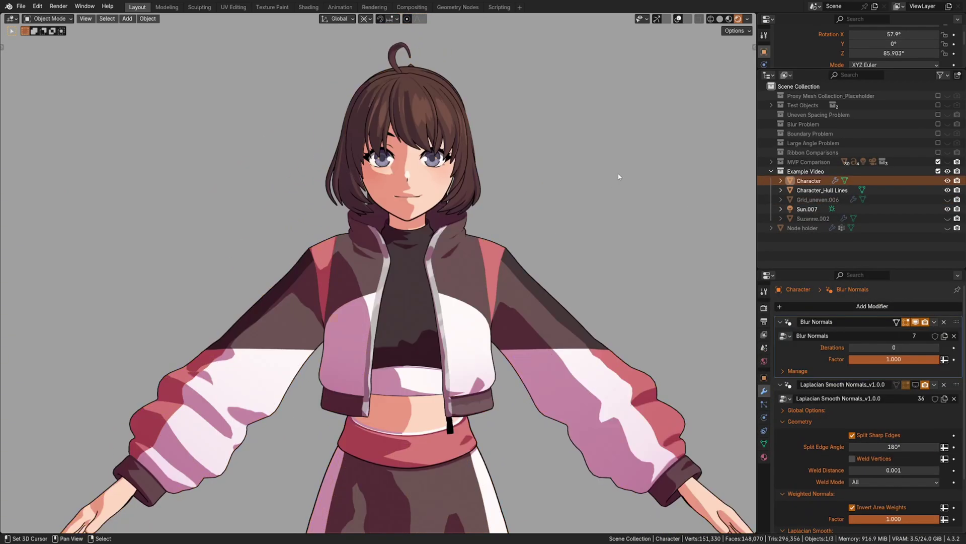
key(ctrl+s)
scroll(493, 272, up, 1)
key(alt+shift+z)
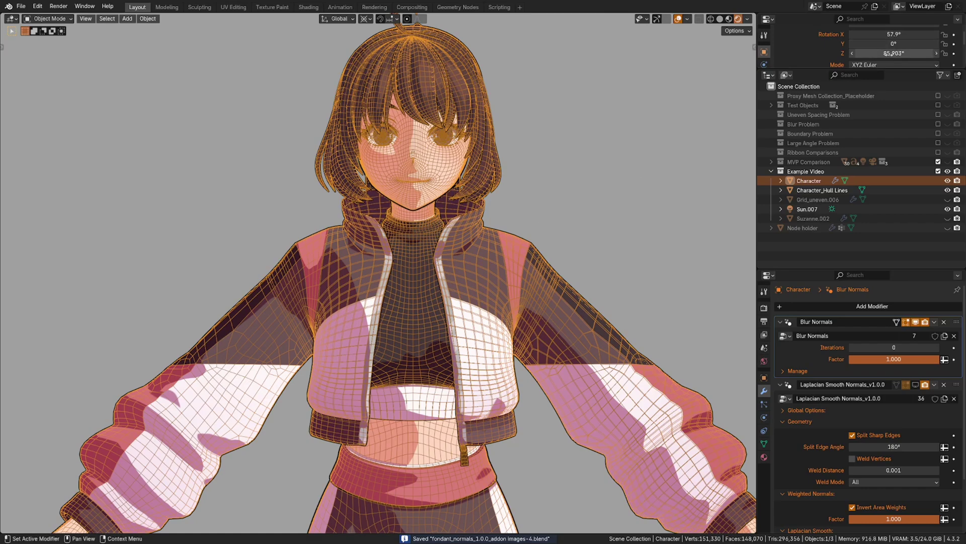
- Set the sun light's Z rotation to about 48.5° and check the character's shading with overlays off and on
drag(895, 53, 857, 54)
key(shift+z)
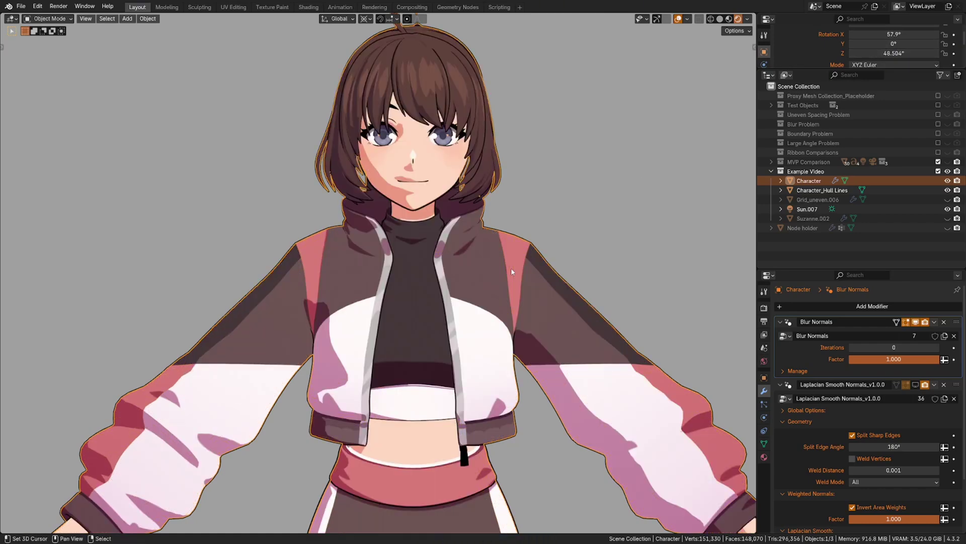
scroll(512, 268, down, 2)
shift+middle_drag(512, 268, 476, 97)
key(shift+z)
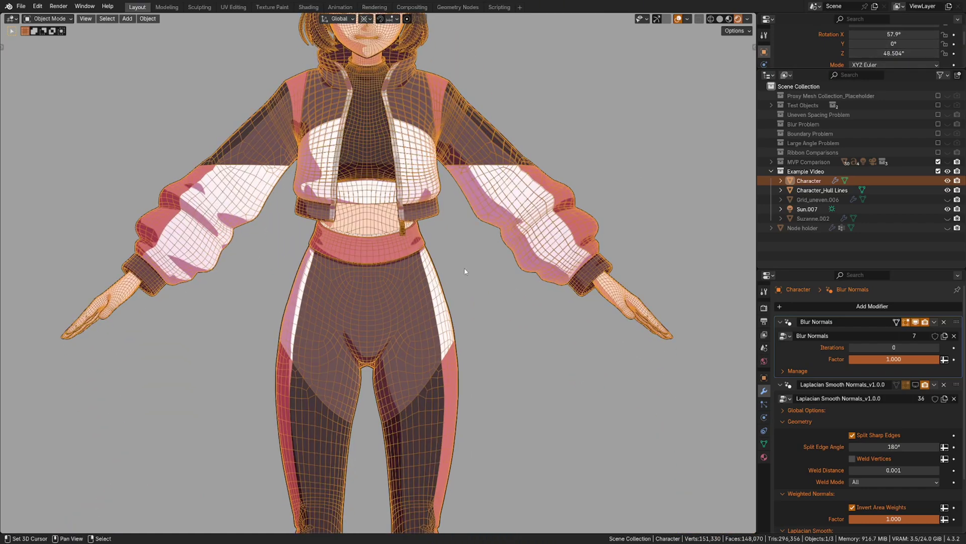
- Examine the wireframe topology and shadow shapes across the character's hips, legs and knees
shift+middle_drag(409, 285, 444, 177)
scroll(444, 177, up, 2)
shift+middle_drag(434, 277, 403, 170)
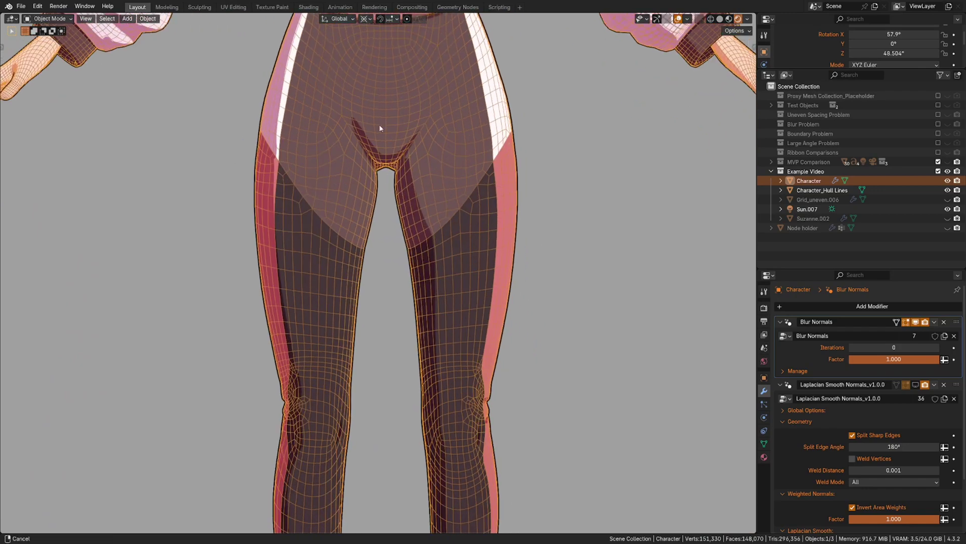
shift+middle_drag(335, 77, 400, 150)
scroll(331, 226, up, 2)
scroll(393, 216, down, 2)
shift+middle_drag(394, 216, 367, 149)
scroll(329, 112, down, 1)
shift+middle_drag(330, 112, 397, 165)
shift+middle_drag(496, 320, 405, 215)
scroll(406, 215, up, 2)
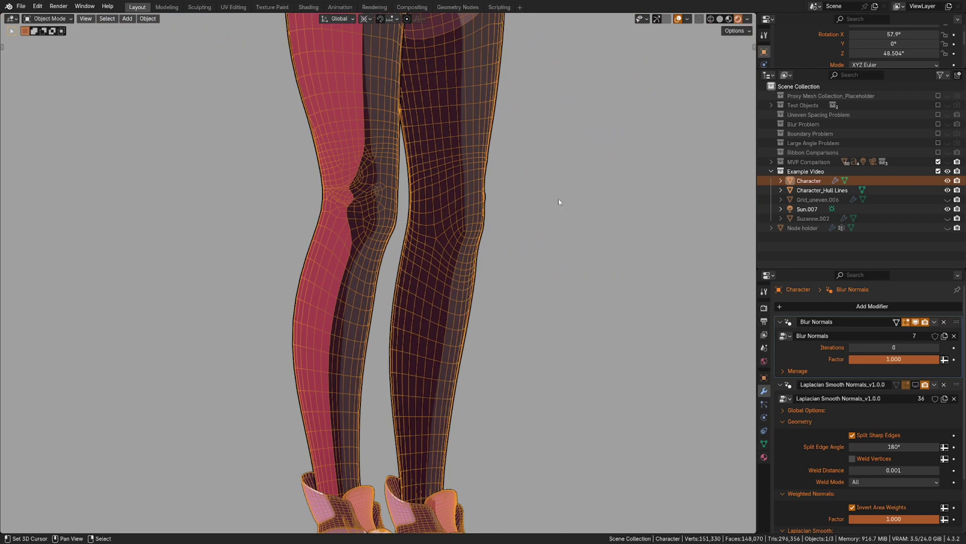
shift+middle_drag(588, 195, 599, 254)
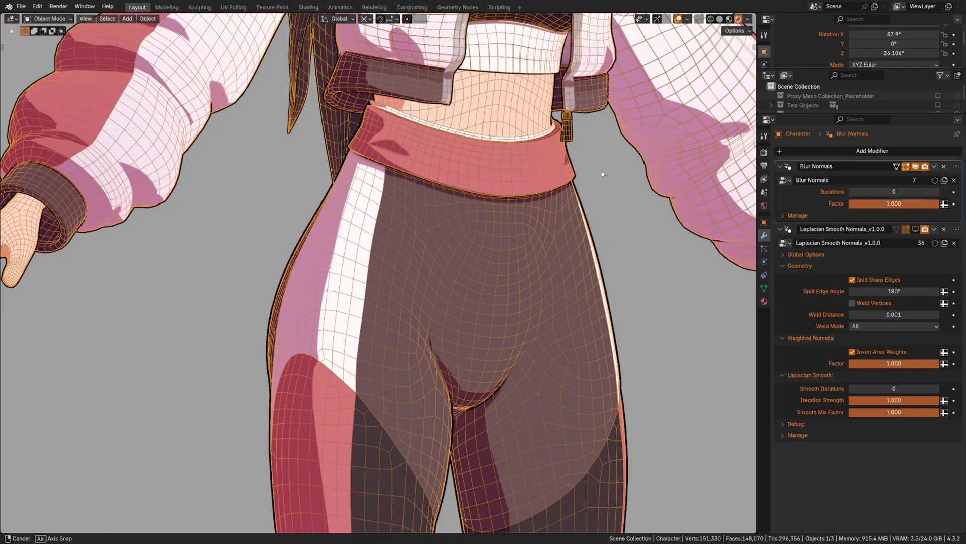
- Set the sun light's Z rotation to about 77.2° and inspect the hip shadows with the wireframe hidden
mouse_move(889, 53)
mouse_down()
mouse_move(914, 53)
mouse_move(876, 54)
mouse_move(945, 53)
mouse_up()
scroll(429, 264, up, 3)
scroll(429, 264, up, 2)
scroll(632, 141, down, 5)
middle_drag(619, 123, 546, 130)
scroll(545, 129, down, 1)
middle_drag(379, 202, 445, 200)
key(alt+w)
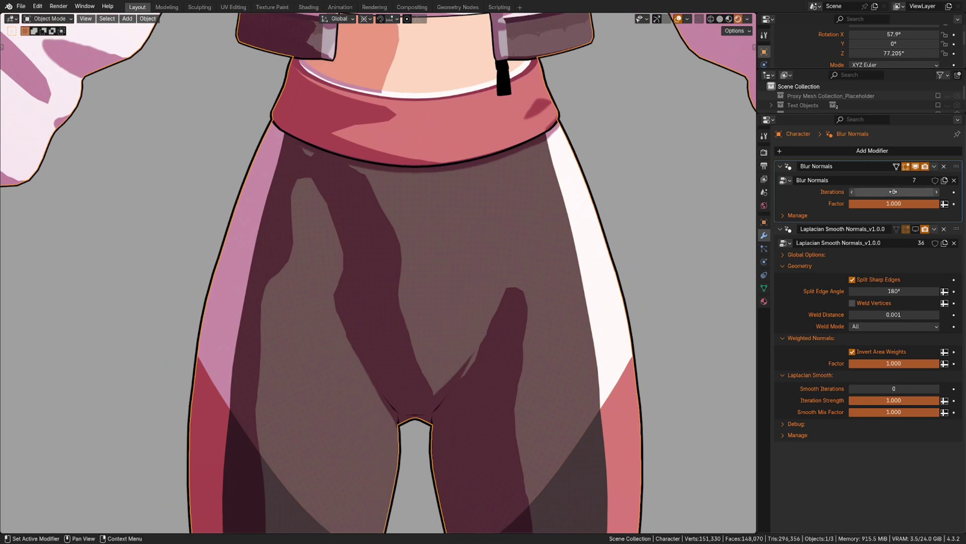
- Set the Blur Normals Iterations to 8 and the sun light's Z rotation to about 67.9°, checking the hips
ctrl+scroll(894, 191, up, 7)
scroll(547, 242, down, 2)
key(alt+w)
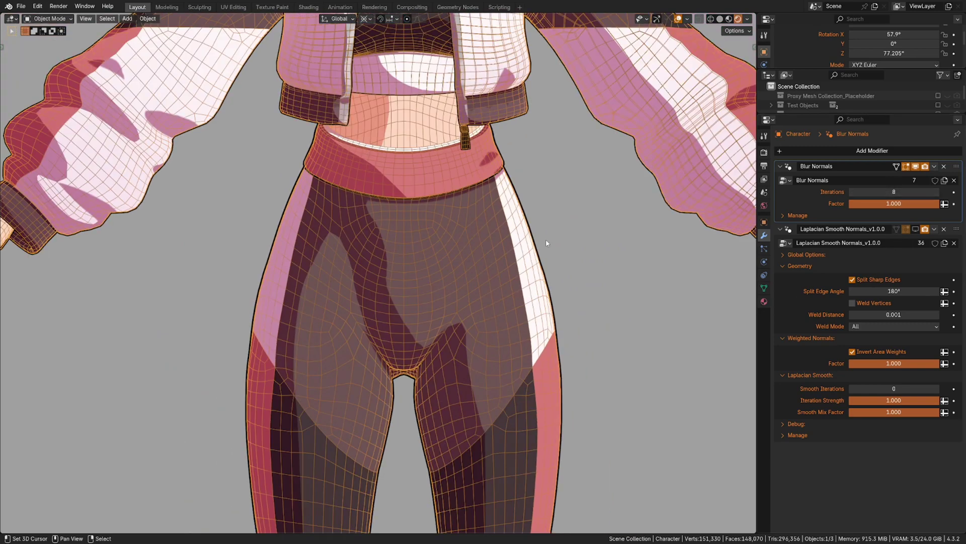
scroll(545, 239, up, 2)
mouse_move(898, 52)
mouse_down()
mouse_move(918, 51)
mouse_move(893, 52)
mouse_up()
mouse_move(619, 177)
middle_down()
mouse_move(647, 173)
mouse_move(621, 184)
middle_up()
shift+middle_drag(568, 222, 547, 169)
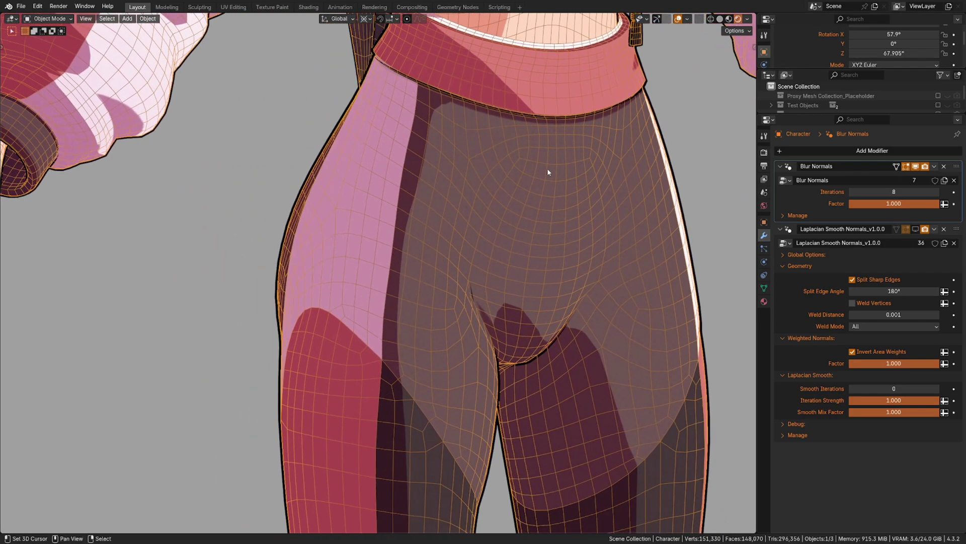
- Set the sun light's Z rotation to about 34.5° and inspect the shading around both knees
drag(882, 51, 859, 49)
scroll(504, 202, down, 3)
shift+middle_drag(463, 397, 420, 185)
scroll(421, 186, up, 2)
middle_drag(529, 108, 574, 94)
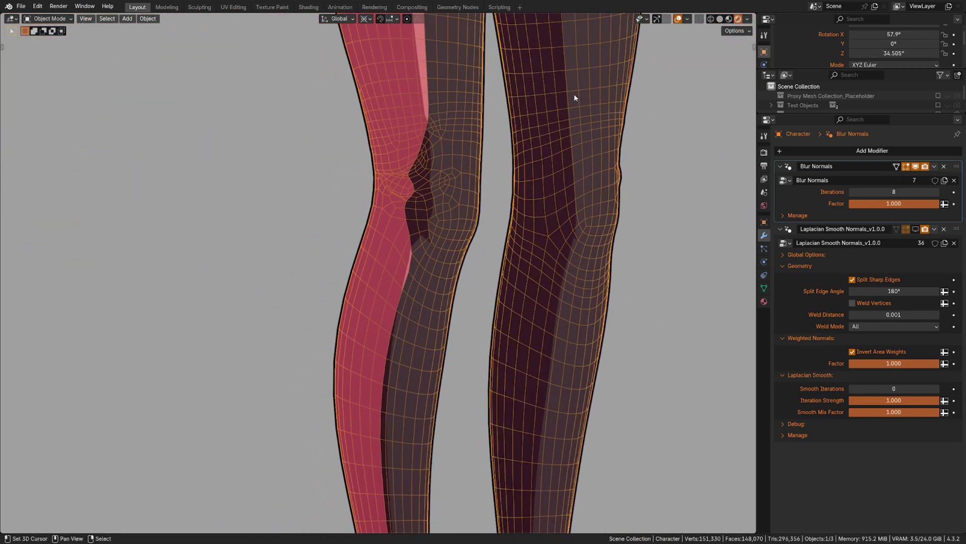
- With overlays hidden, set the sun light's Z rotation to about 22.7° and test Blur Normals at 60 Iterations on the knees
key(shift+alt+z)
scroll(509, 222, up, 6)
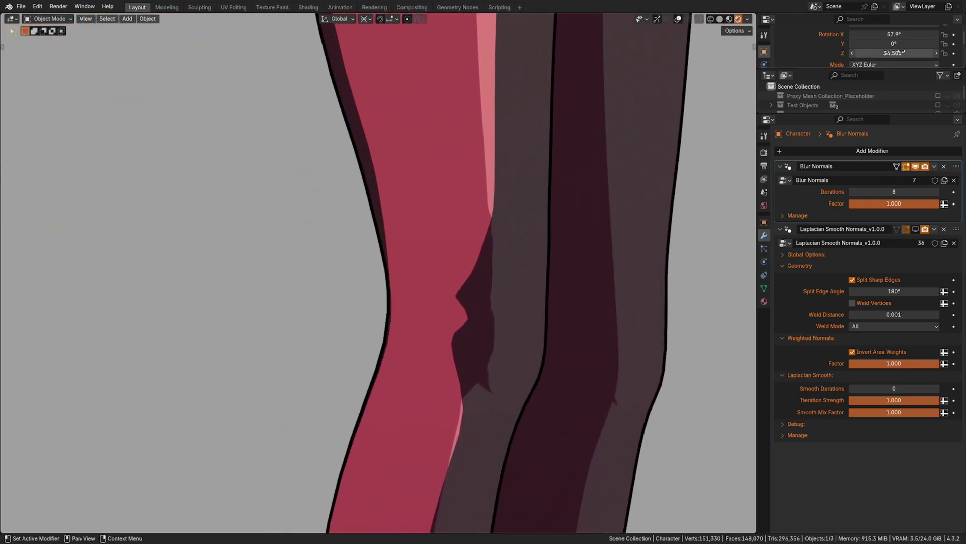
drag(893, 52, 891, 53)
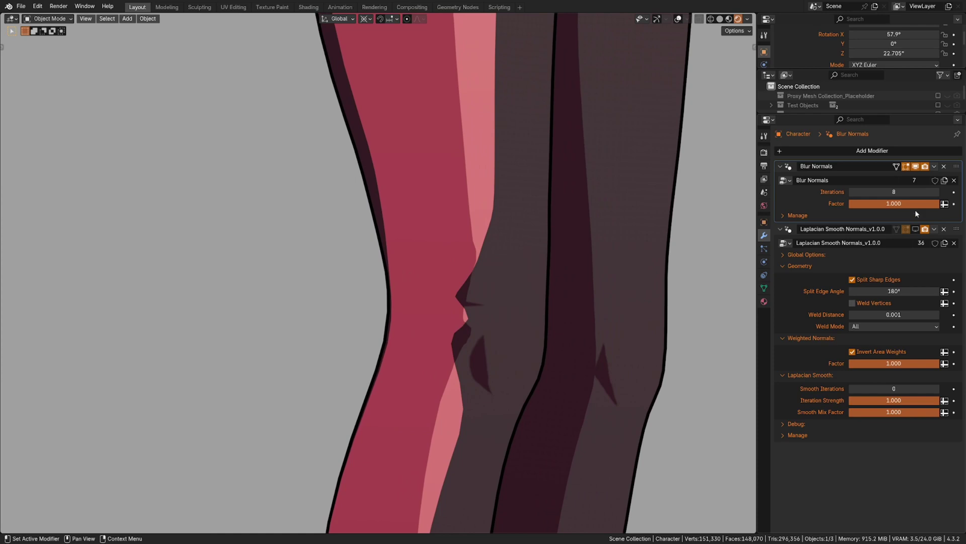
drag(900, 192, 955, 188)
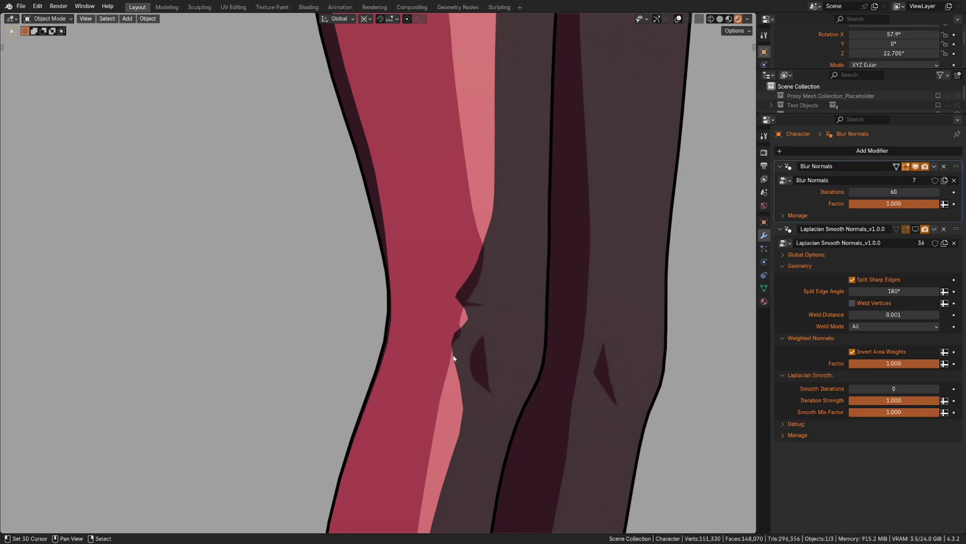
scroll(582, 150, down, 2)
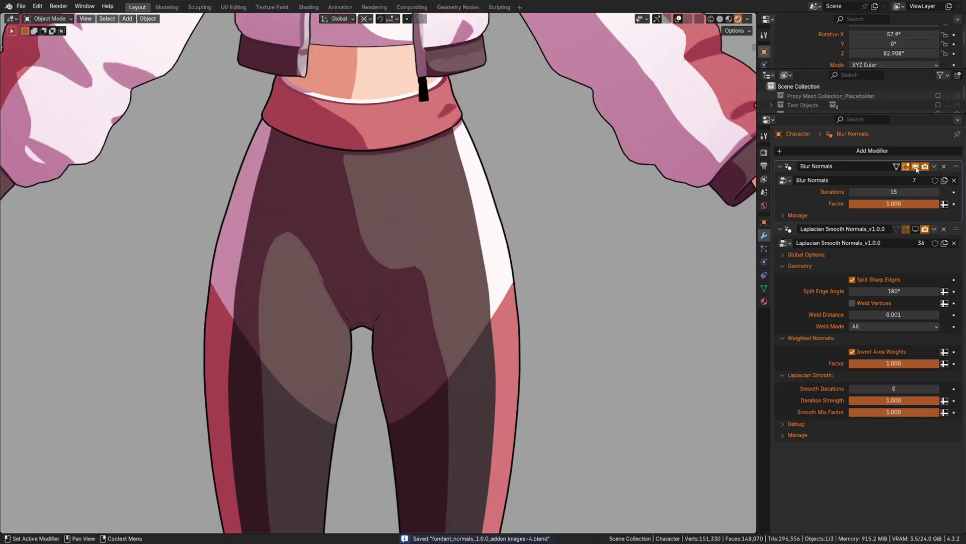
- Switch the viewport display from Blur Normals to Laplacian Smooth Normals and set its Smooth Iterations to 15
click(916, 167)
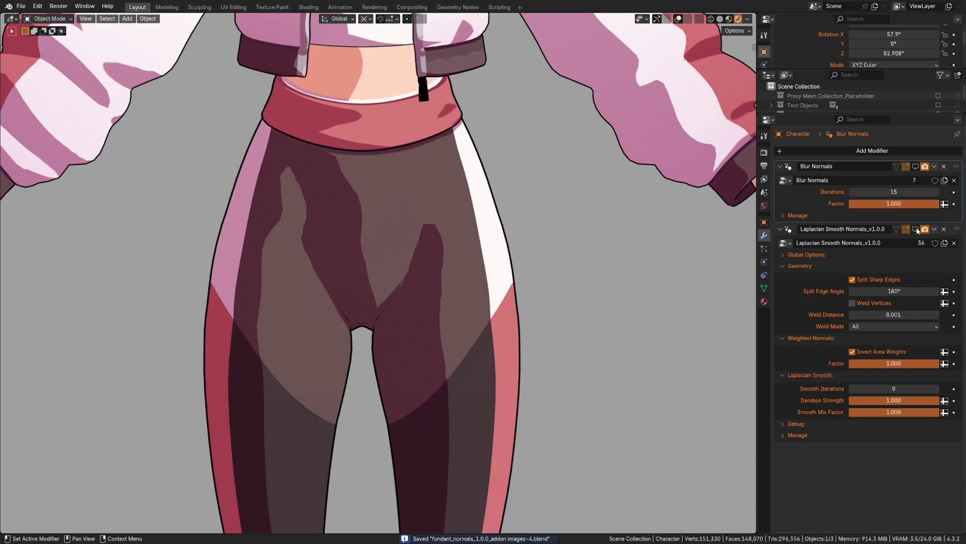
click(916, 229)
drag(852, 389, 893, 388)
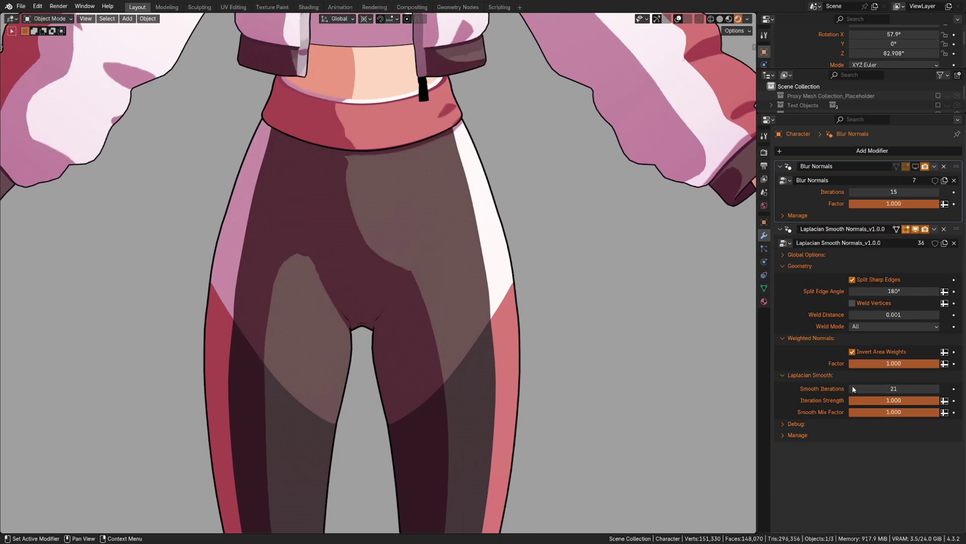
click(895, 387)
text(15)
key(Return)
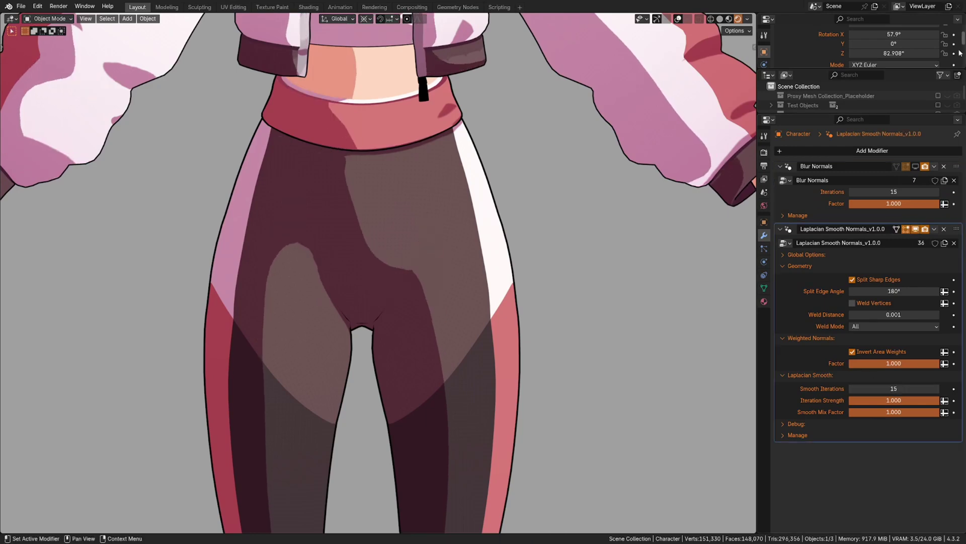
- Set the sun light's Z rotation to about 15.1° and compare the knees with Laplacian Smooth Normals hidden and shown
drag(921, 53, 884, 53)
mouse_move(407, 509)
shift+middle_down()
mouse_move(451, 232)
mouse_move(492, 257)
mouse_move(517, 170)
shift+middle_up()
scroll(491, 257, up, 2)
drag(922, 54, 622, 53)
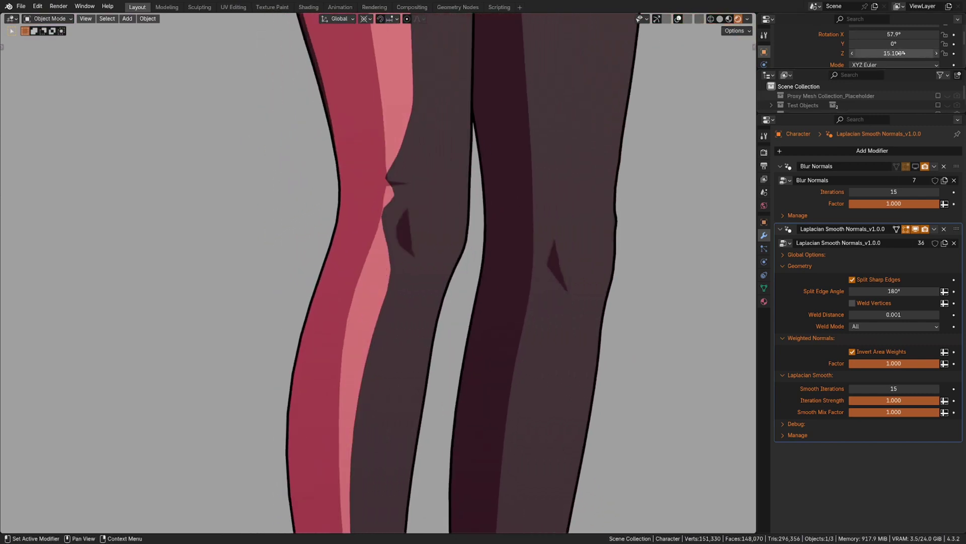
scroll(504, 126, up, 2)
mouse_move(503, 126)
shift+middle_down()
mouse_move(524, 179)
mouse_move(550, 181)
shift+middle_up()
drag(898, 53, 894, 53)
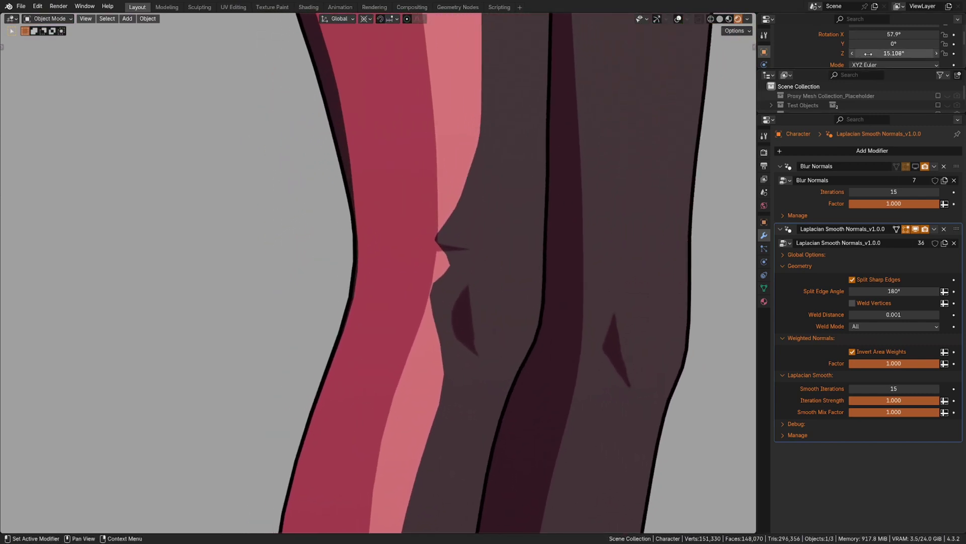
click(917, 229)
click(917, 229)
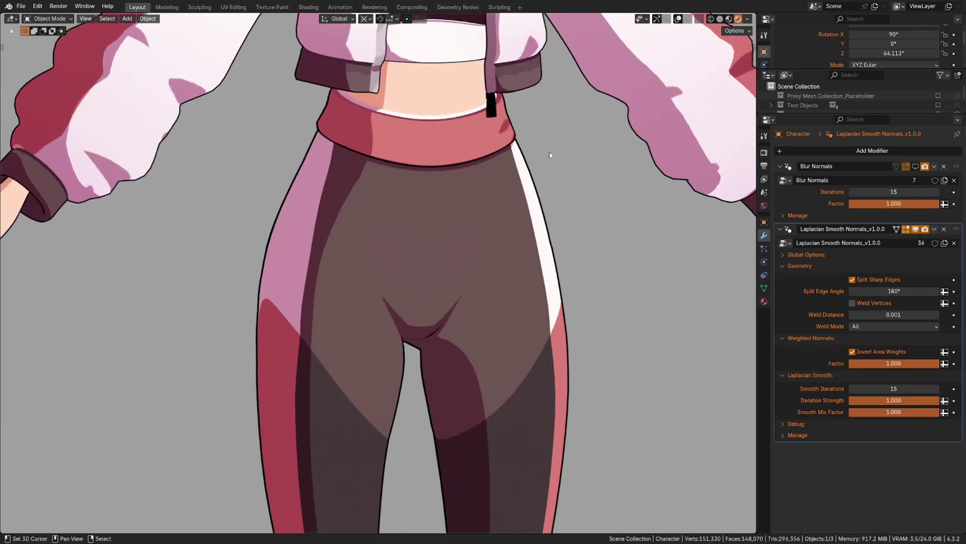
- View the character from the front and set the sun light's Z rotation to about 79.9°
shift+middle_drag(605, 186, 616, 211)
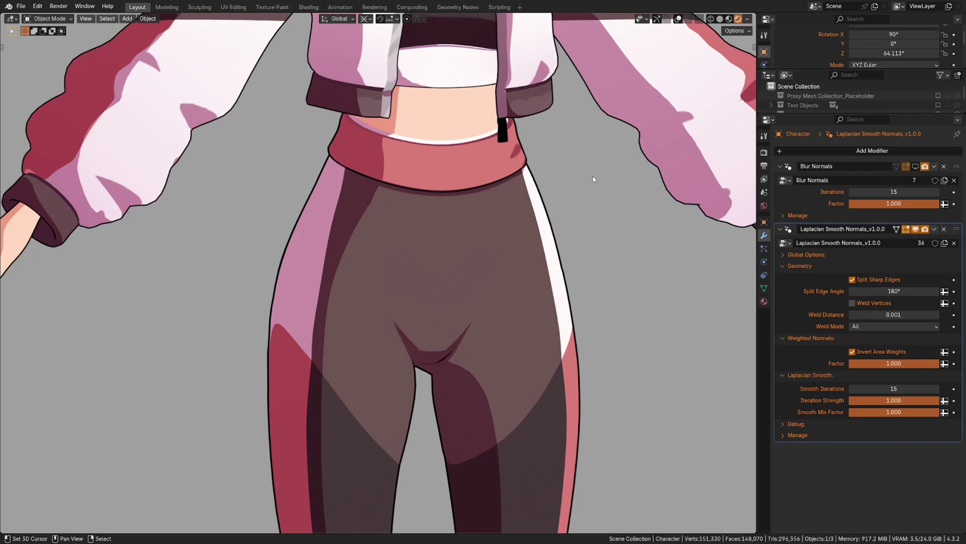
key(KP_1)
drag(901, 54, 960, 52)
key(ctrl+z)
shift+middle_drag(626, 130, 615, 274)
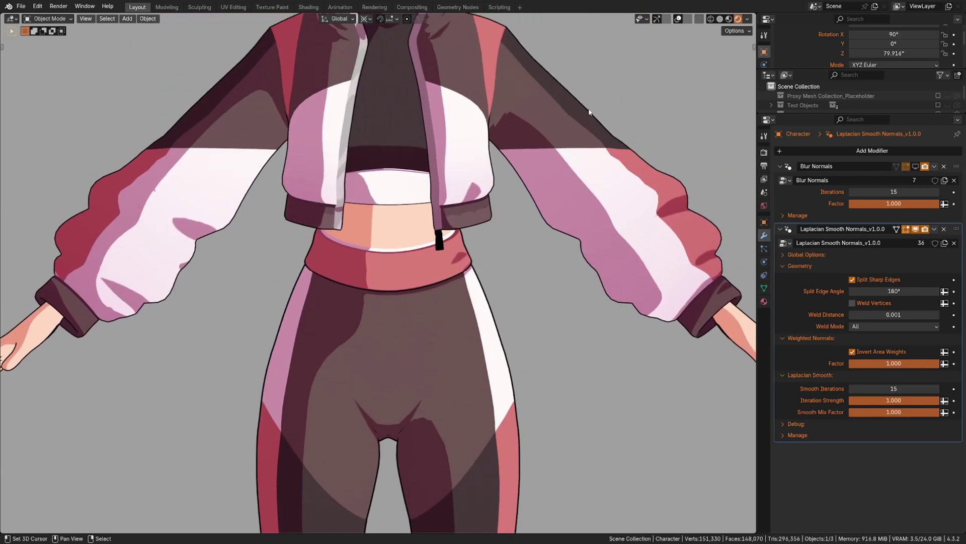
- Set the sun light's Z rotation to about 50.9° and inspect the shadows on the character's face up close
shift+middle_drag(590, 112, 591, 184)
shift+middle_drag(567, 52, 552, 308)
scroll(545, 277, up, 2)
shift+middle_drag(579, 197, 581, 219)
scroll(583, 221, up, 3)
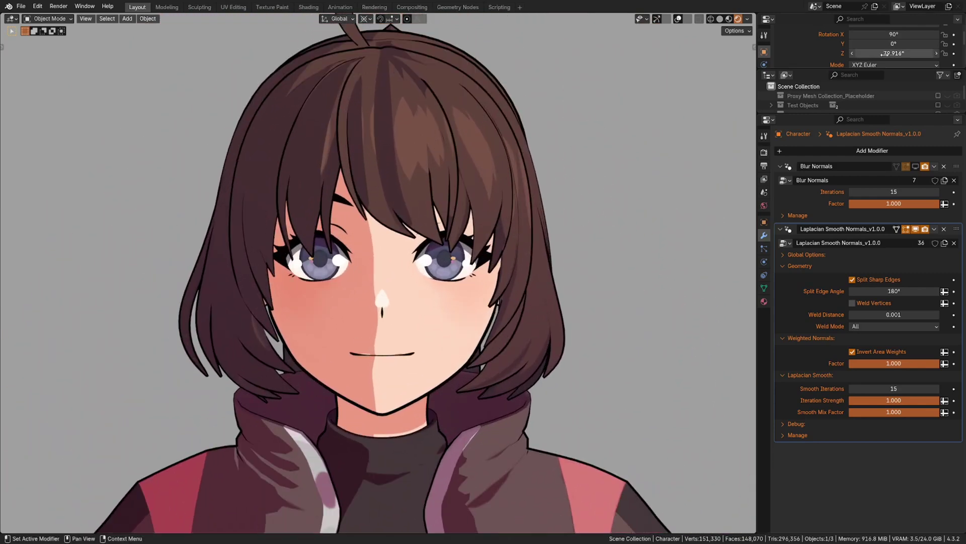
drag(891, 53, 887, 53)
scroll(633, 119, up, 1)
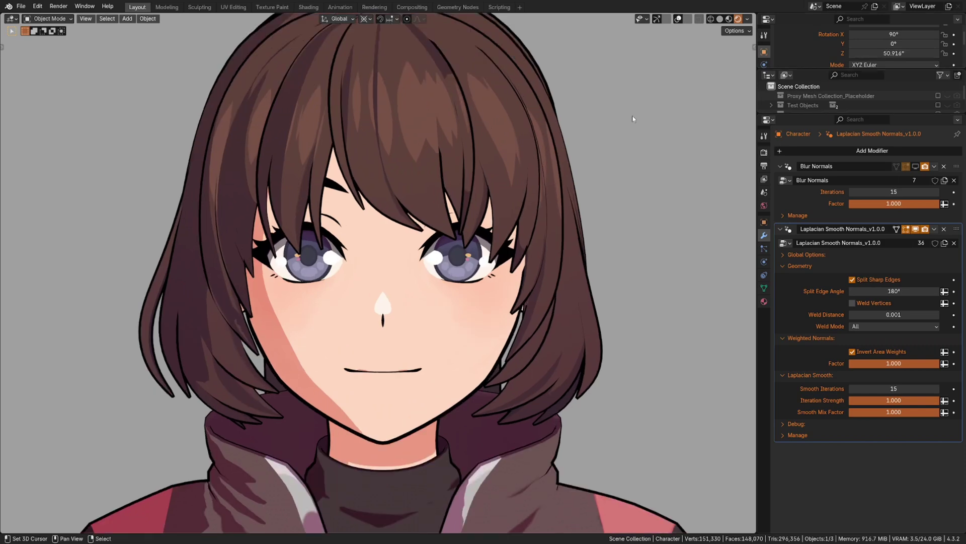
scroll(625, 147, down, 2)
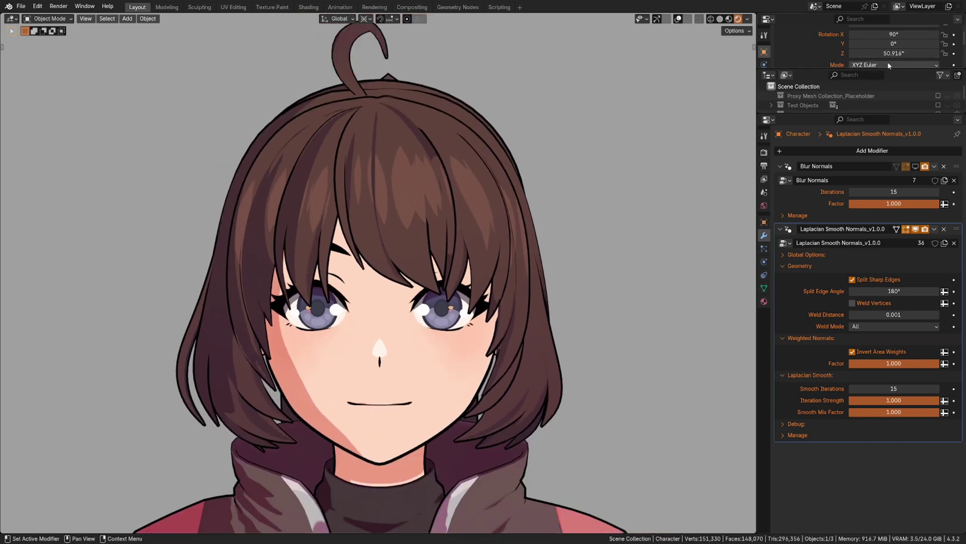
- View the character's face from a three-quarter angle and set the sun light's Z rotation to about 37.5°
drag(882, 52, 921, 53)
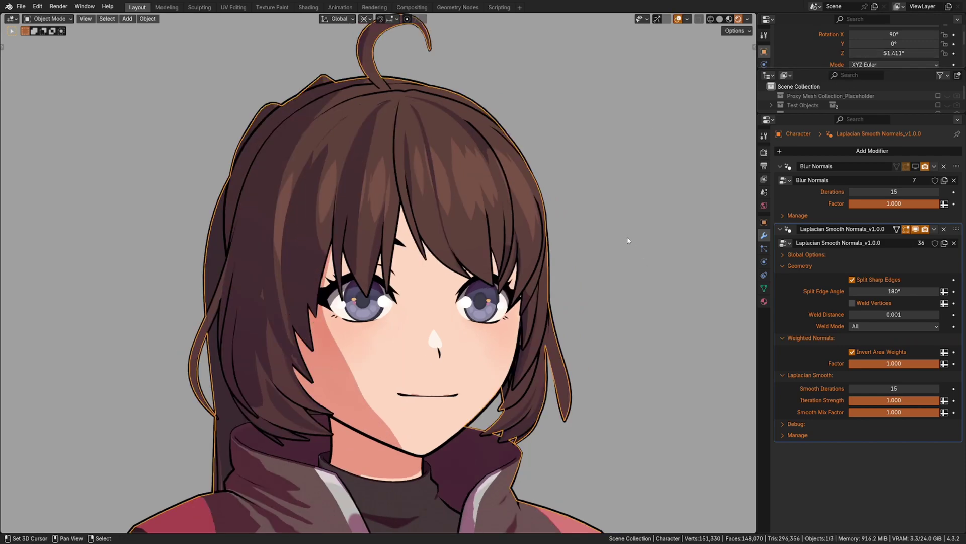
middle_drag(628, 241, 643, 237)
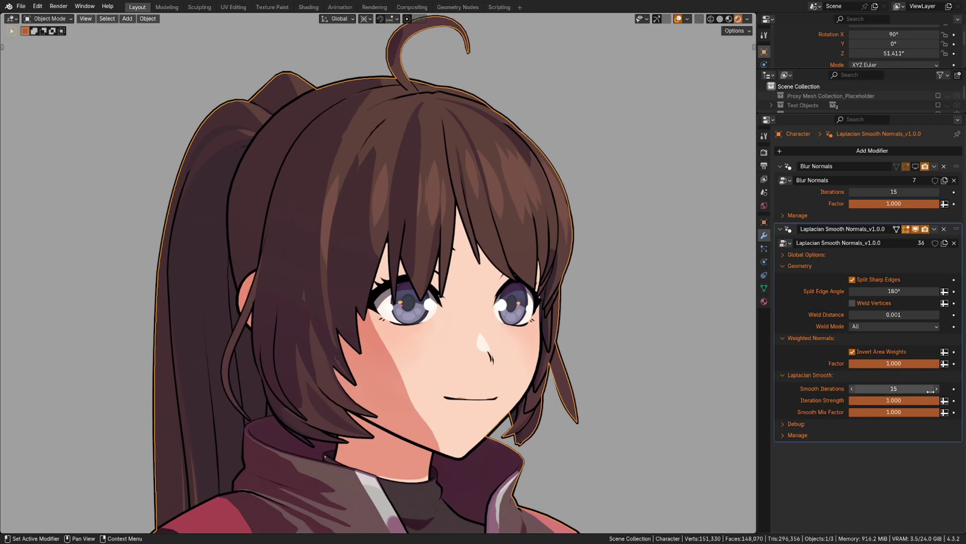
middle_drag(623, 275, 610, 272)
drag(900, 56, 863, 56)
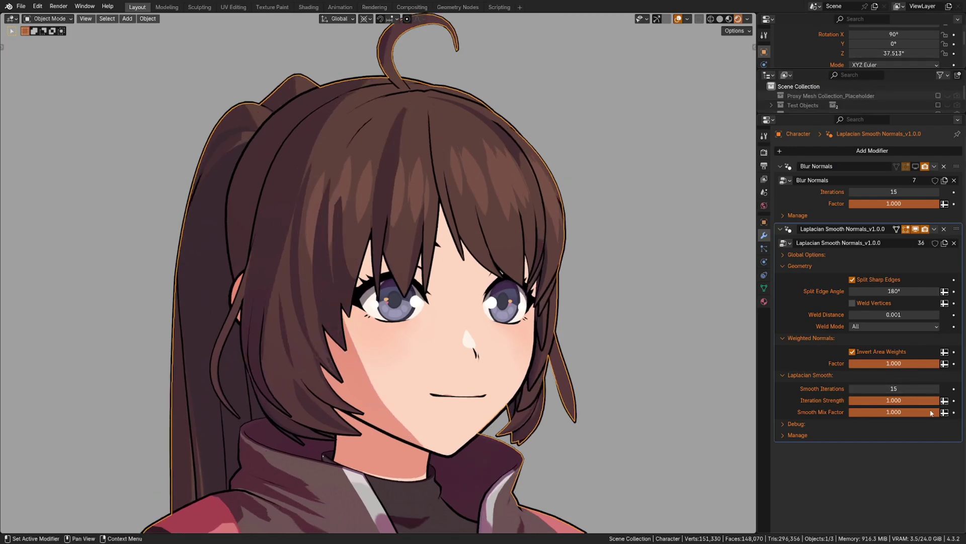
- Compare the hair and face shading with the Smooth Mix Factor lowered to about 0.008 and restored to 1.000
drag(849, 420, 696, 423)
scroll(478, 315, up, 1)
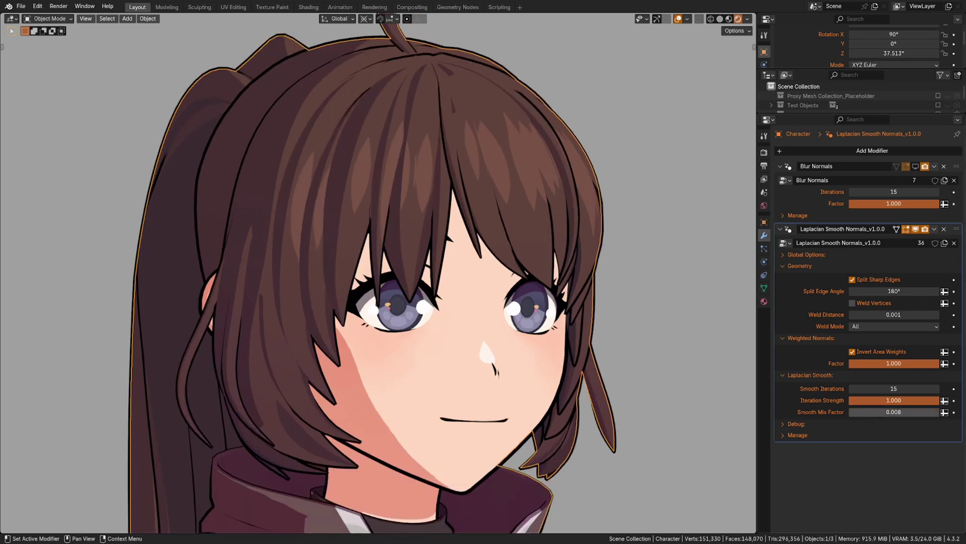
drag(866, 412, 956, 412)
- Show the wireframe over the character and rotate the sun light around Z to examine the face shadow against the mesh topology
key(shift+w)
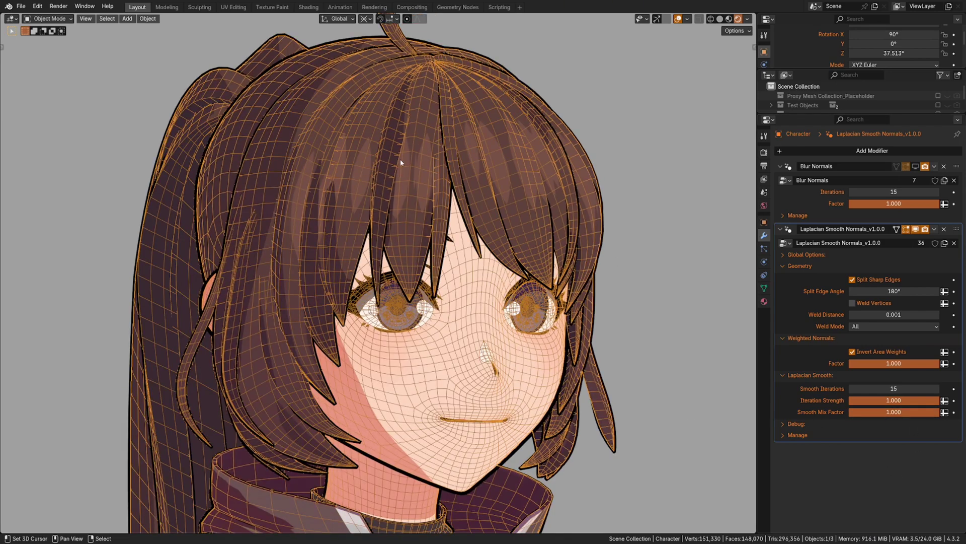
drag(894, 53, 917, 53)
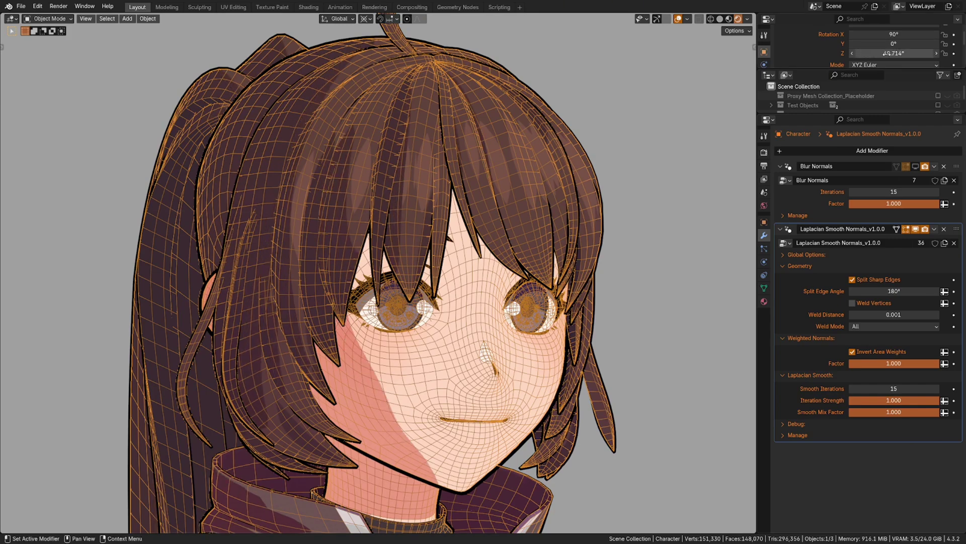
middle_drag(619, 120, 607, 121)
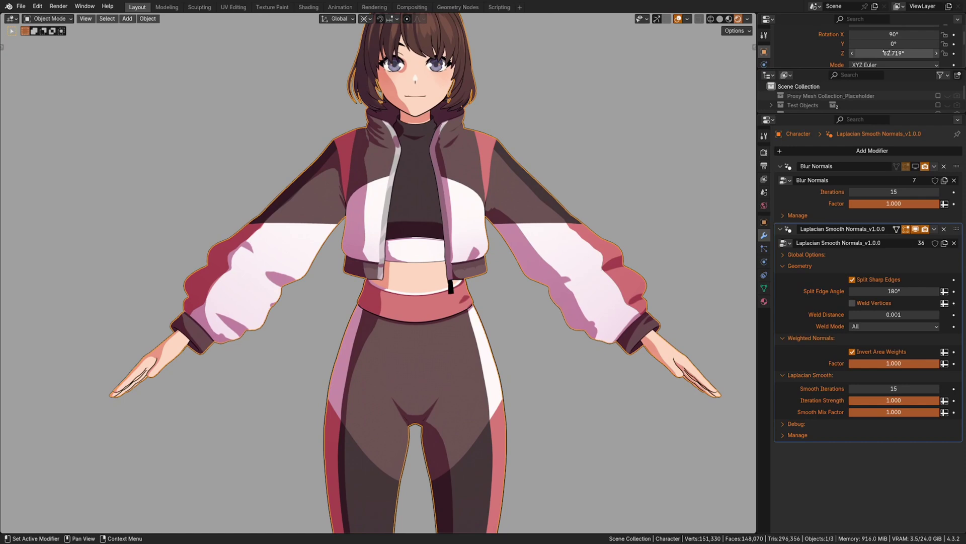
- Rotate the sun light around Z to about 760.2° and examine the shading on the whole character from the front
drag(894, 53, 921, 56)
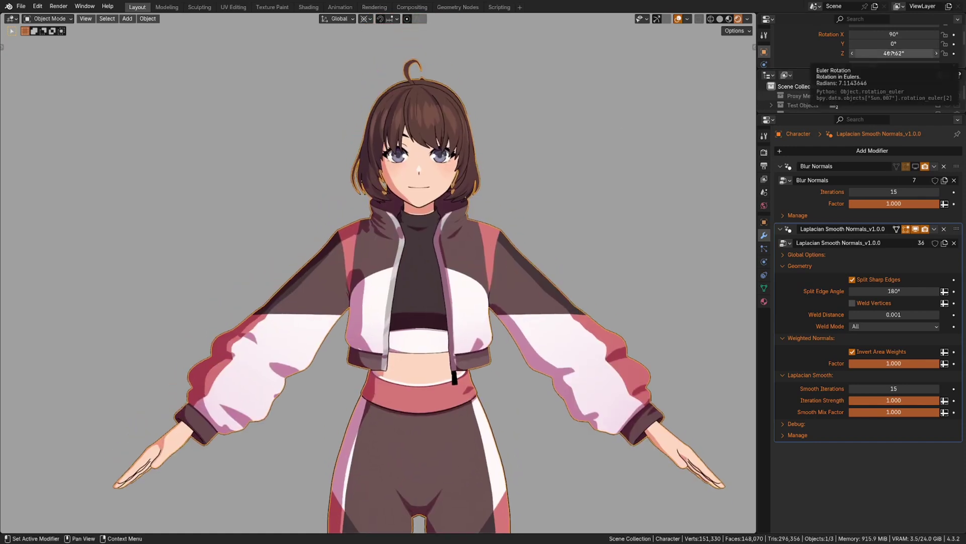
drag(894, 53, 937, 54)
middle_drag(636, 280, 638, 184)
scroll(633, 216, down, 2)
middle_drag(624, 265, 575, 135)
shift+middle_drag(587, 95, 582, 179)
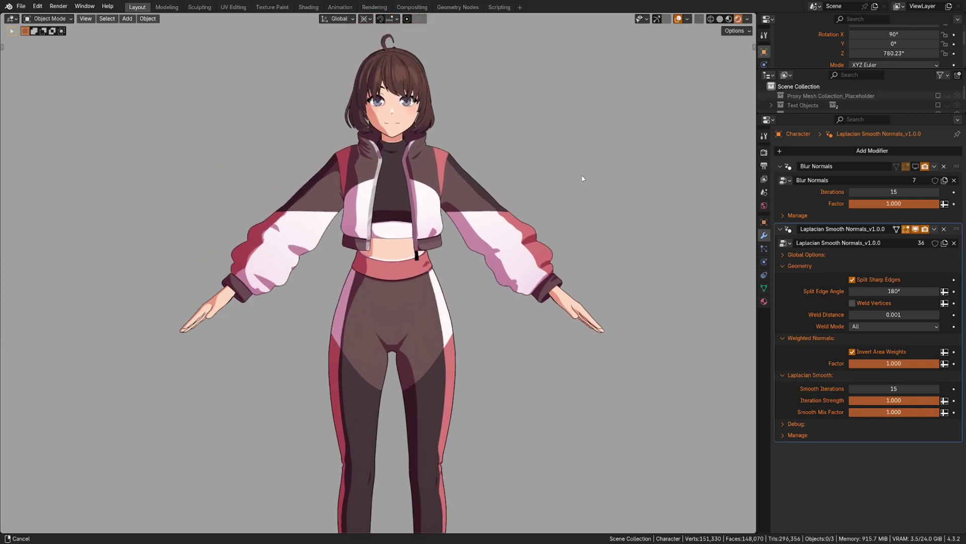
scroll(582, 179, up, 2)
shift+middle_drag(590, 125, 598, 170)
scroll(599, 170, up, 1)
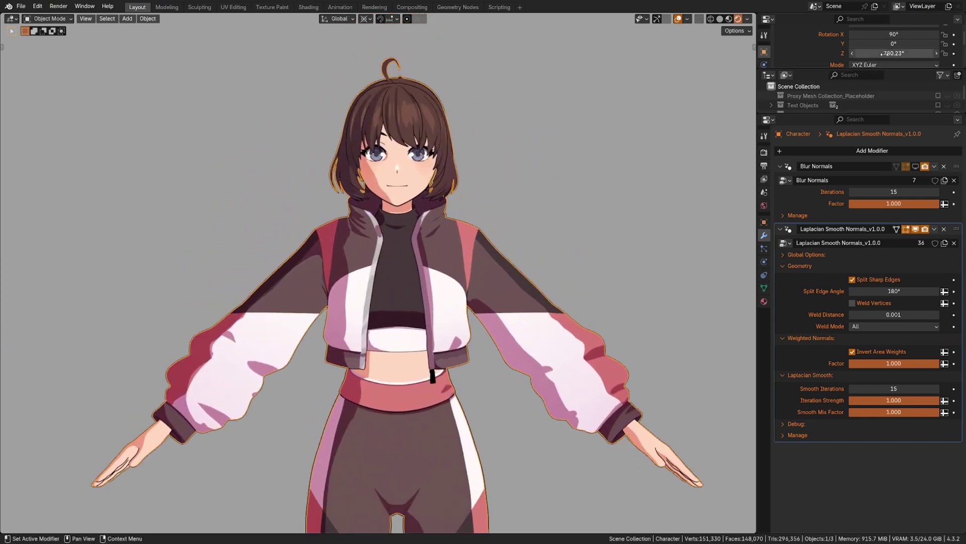
- Set the sun light's Z rotation to about 765.9° with the character's face and upper body framed from the front
mouse_move(887, 54)
mouse_down()
mouse_move(876, 54)
mouse_move(885, 54)
mouse_up()
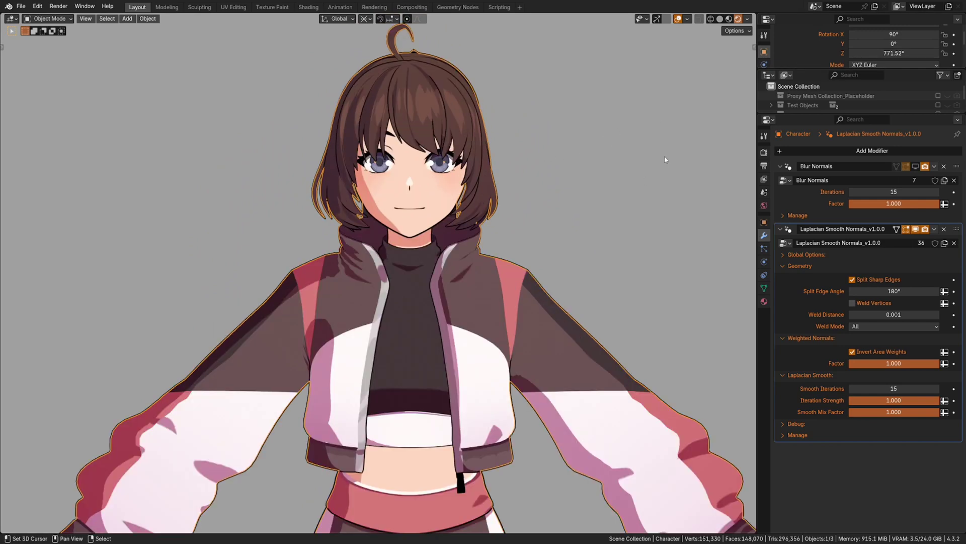
mouse_move(665, 157)
shift+middle_down()
mouse_move(652, 167)
mouse_move(663, 173)
shift+middle_up()
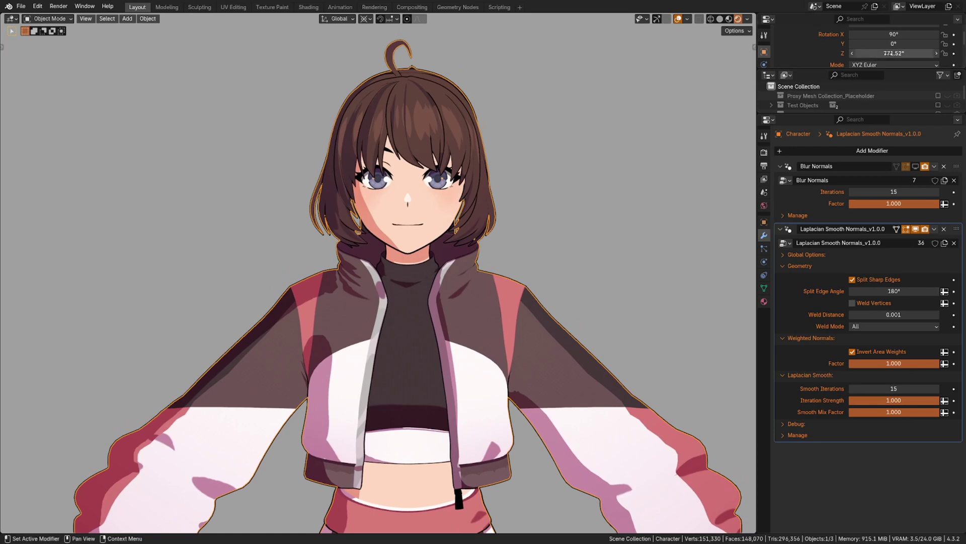
drag(885, 54, 882, 53)
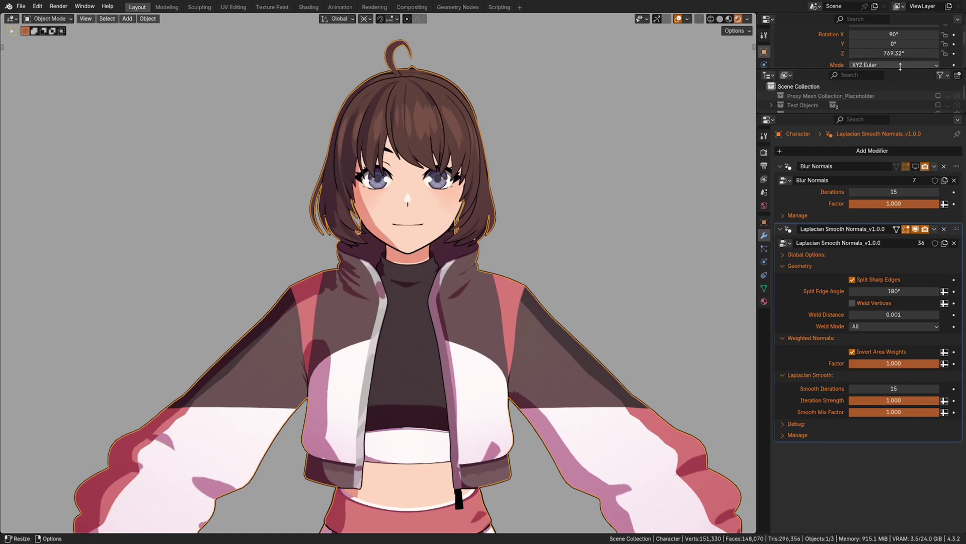
mouse_move(890, 53)
mouse_down()
mouse_move(904, 53)
mouse_move(885, 53)
mouse_up()
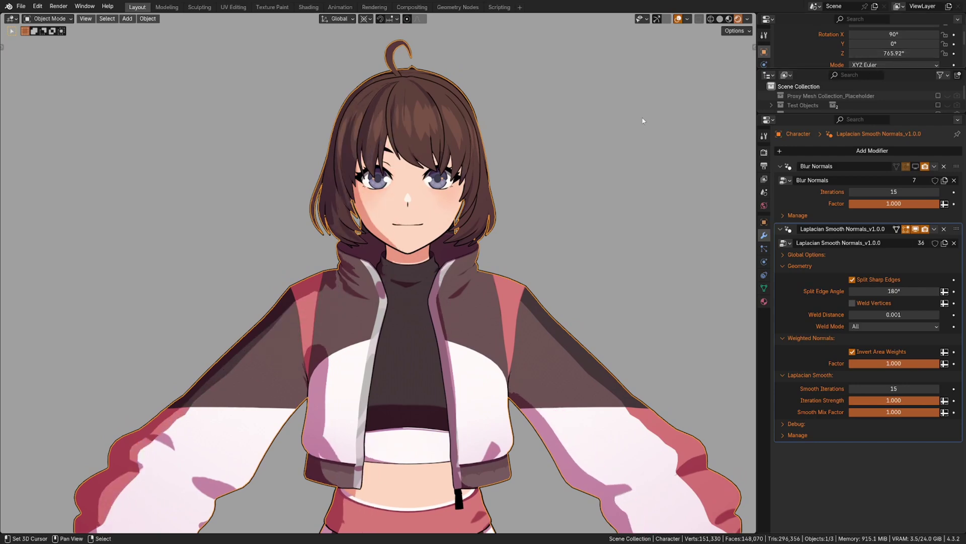